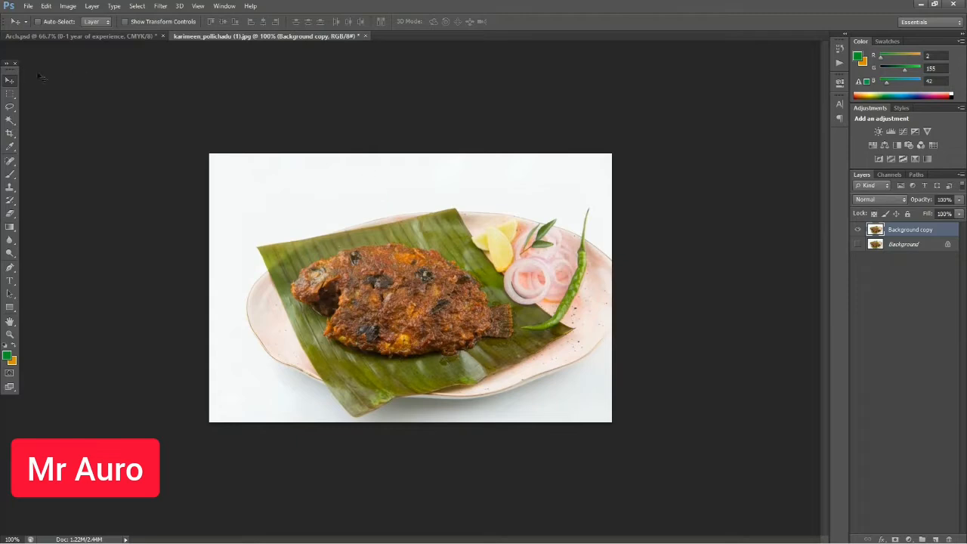
{"action": "left_click", "coordinate": [11, 122]}
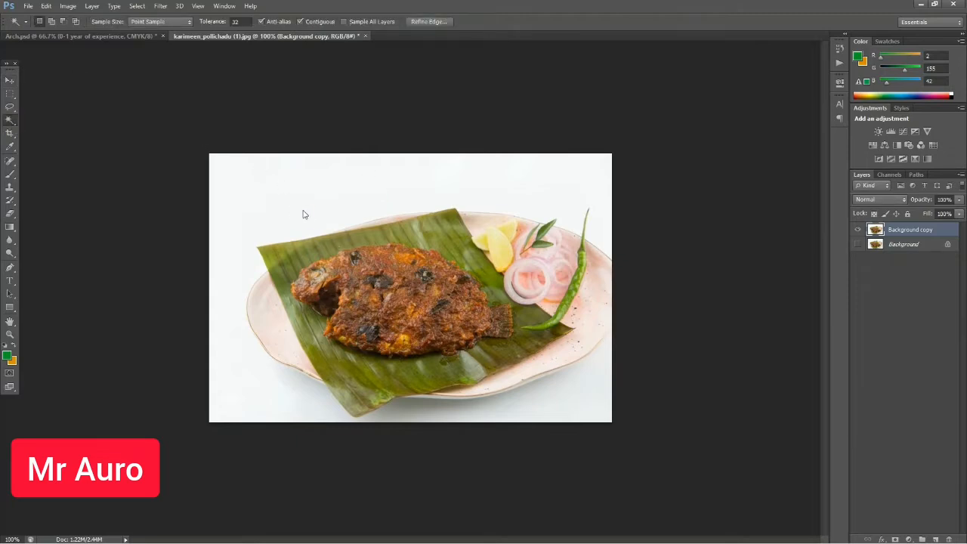
{"action": "left_click", "coordinate": [307, 218]}
{"action": "key", "text": "ctrl+d"}
{"action": "left_click", "coordinate": [10, 80]}
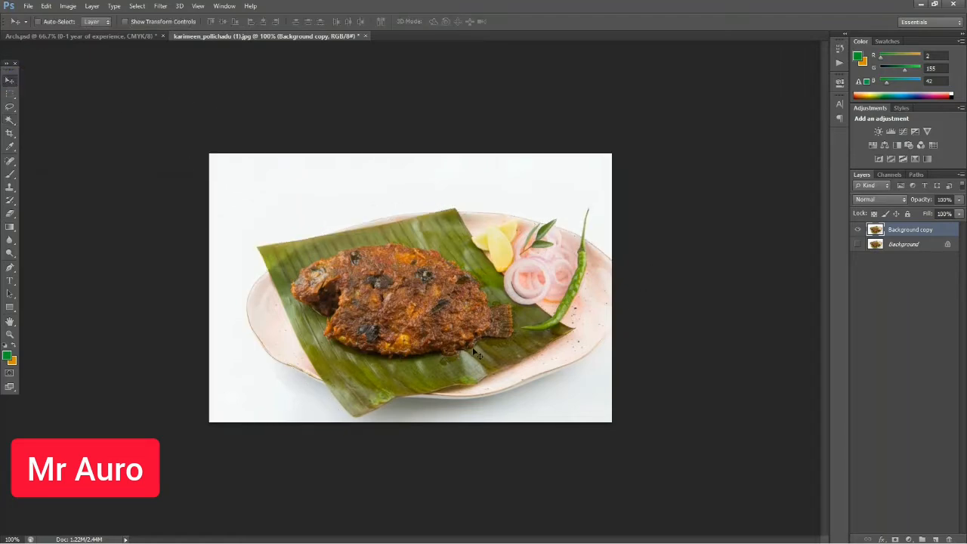
{"action": "mouse_move", "coordinate": [671, 539]}
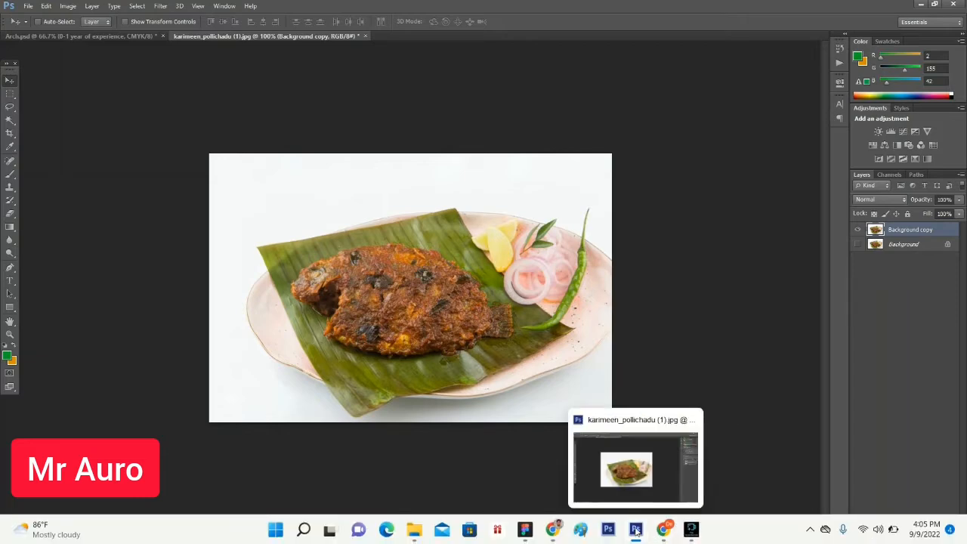
{"action": "right_click", "coordinate": [458, 277]}
{"action": "left_click", "coordinate": [498, 282]}
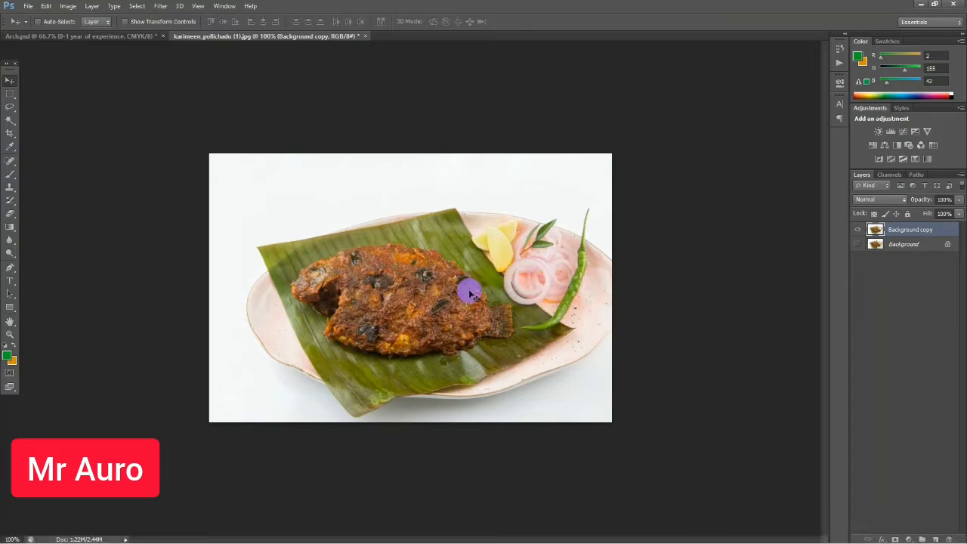
{"action": "left_click_drag", "start_coordinate": [465, 291], "coordinate": [437, 291]}
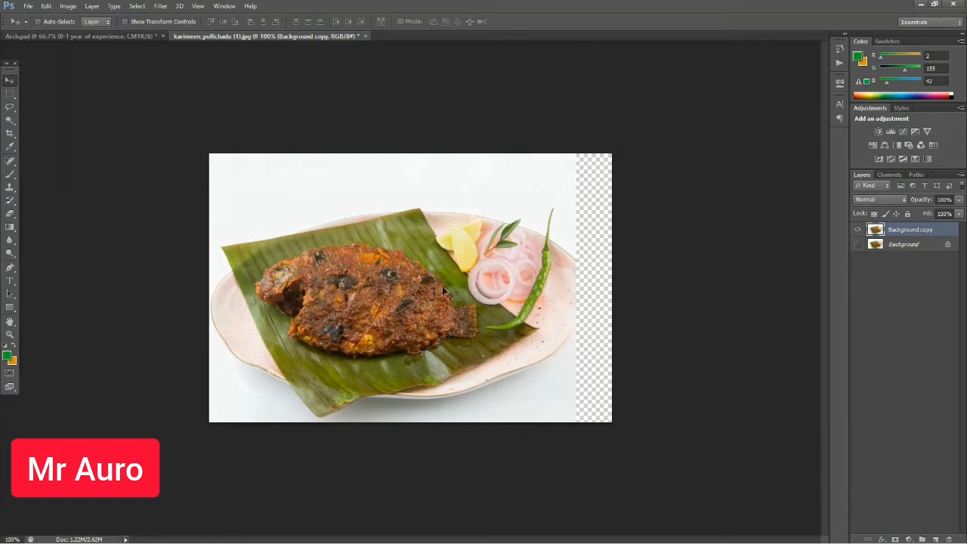
{"action": "key", "text": "ctrl+z"}
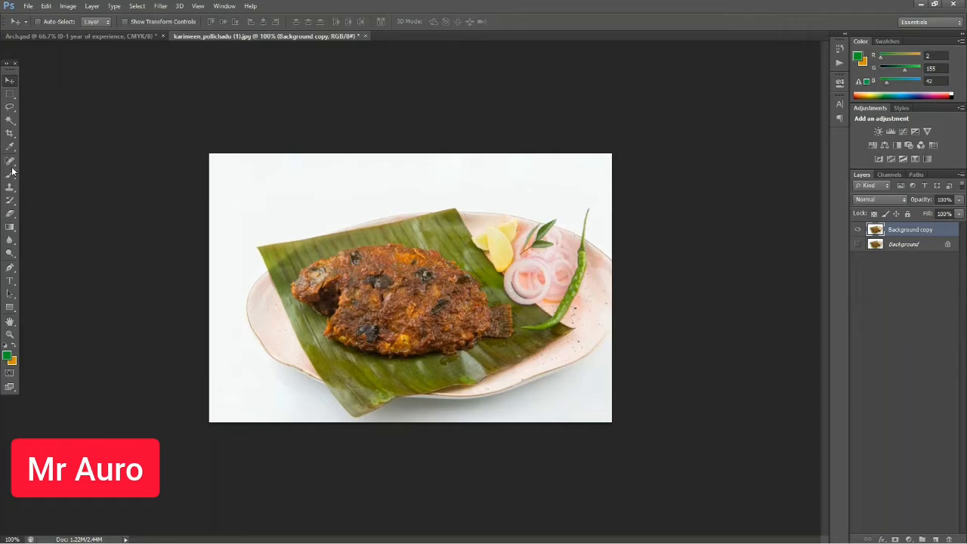
Start a Pen tool path where the leaf crosses the plate's left rim and trace down that rim to the leaf's lower edge
{"action": "left_click", "coordinate": [9, 266]}
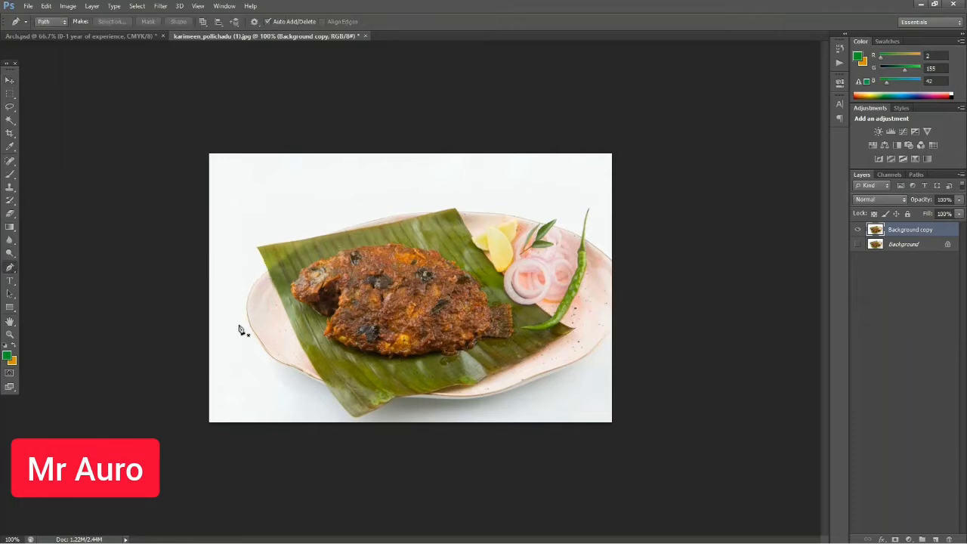
{"action": "left_click_drag", "start_coordinate": [240, 328], "coordinate": [273, 367]}
{"action": "left_click_drag", "start_coordinate": [247, 325], "coordinate": [259, 358]}
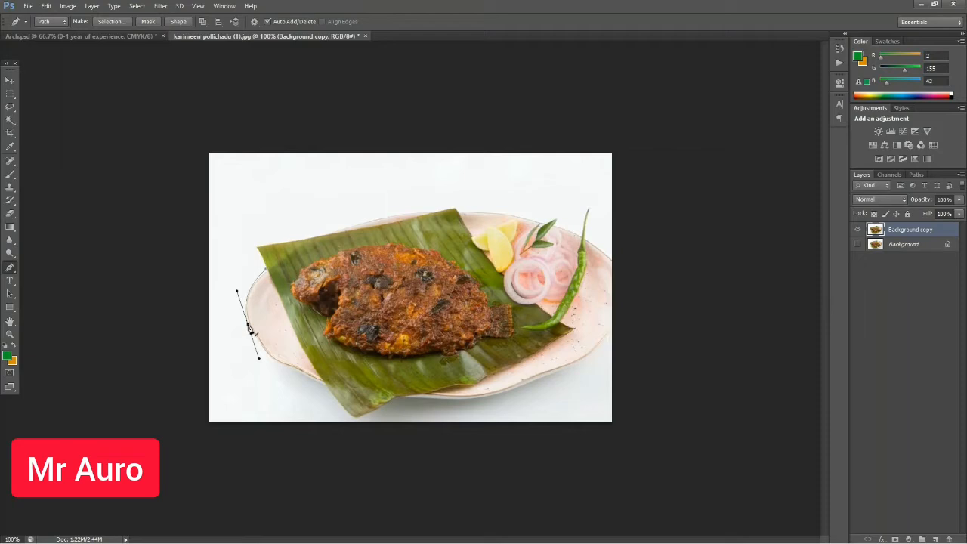
{"action": "left_click", "coordinate": [262, 344]}
{"action": "left_click", "coordinate": [284, 365]}
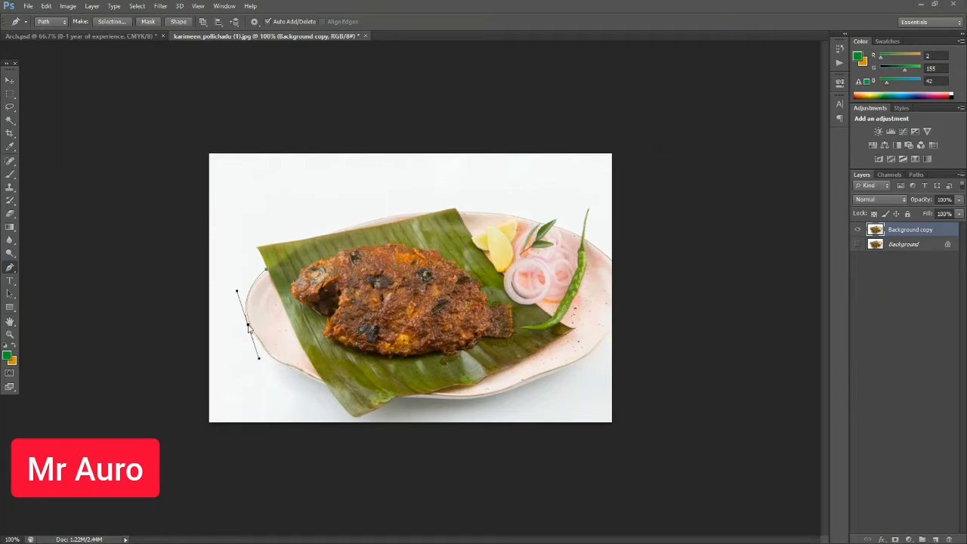
{"action": "key", "text": "alt+z"}
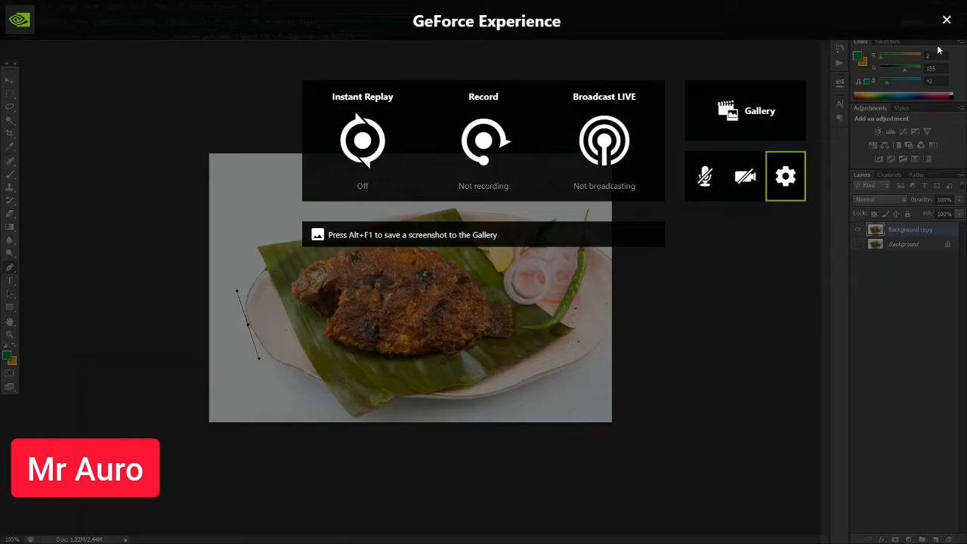
{"action": "left_click", "coordinate": [947, 22]}
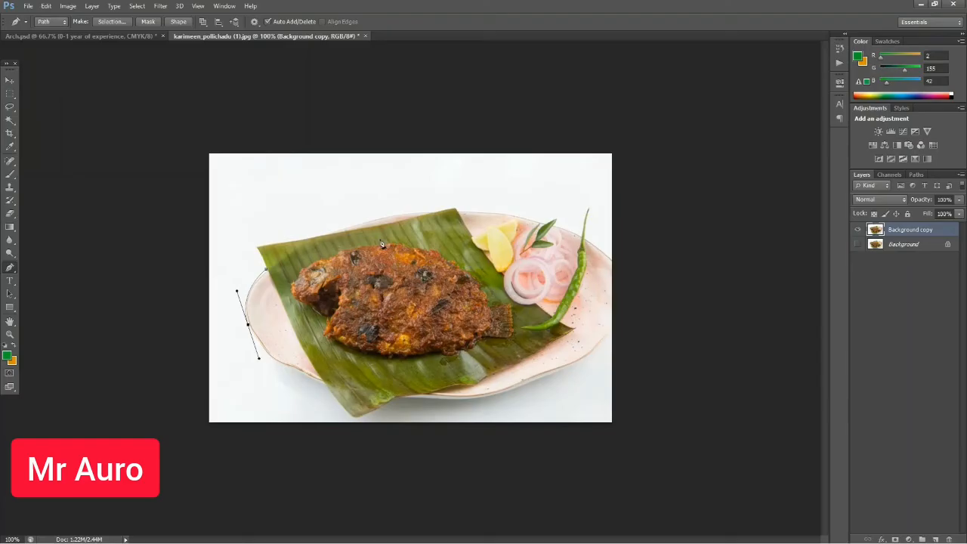
{"action": "left_click", "coordinate": [249, 327]}
{"action": "left_click", "coordinate": [274, 362]}
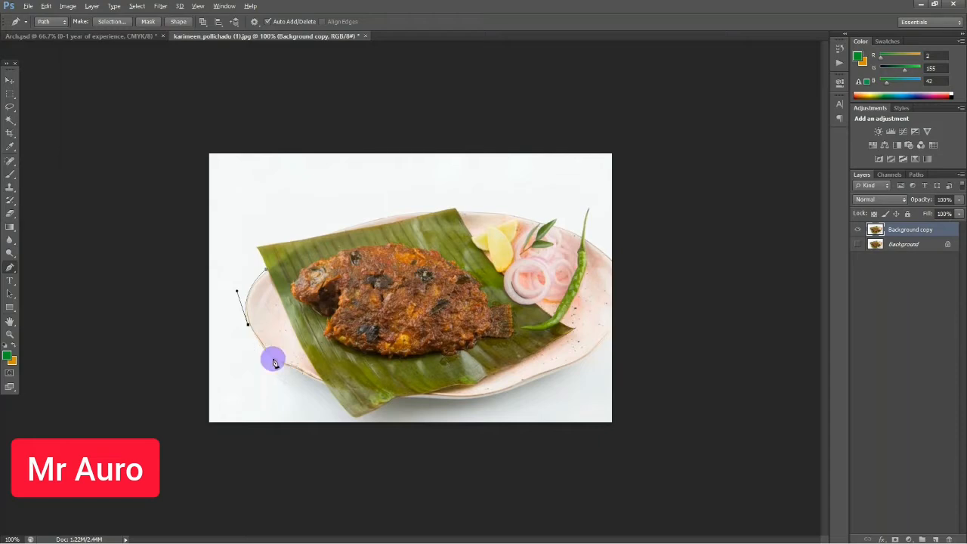
{"action": "left_click", "coordinate": [311, 380]}
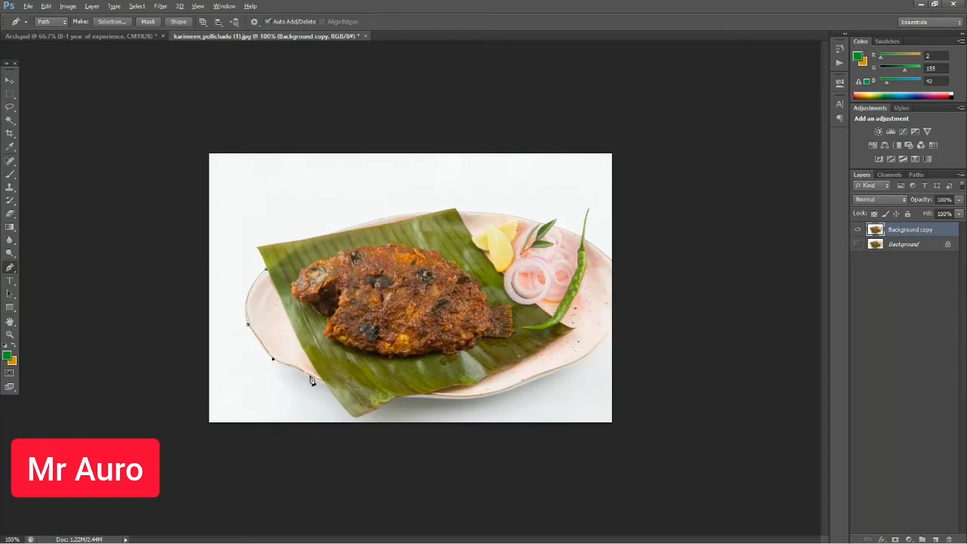
{"action": "left_click_drag", "start_coordinate": [310, 382], "coordinate": [321, 383]}
{"action": "left_click", "coordinate": [325, 385]}
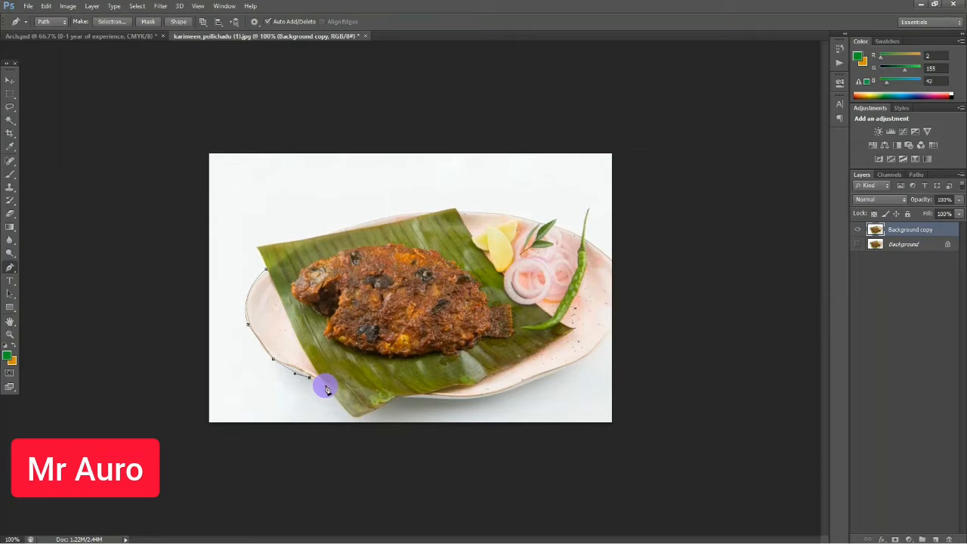
Continue the path around the leaf's lower corner, along the plate's bottom rim and up past the image's right edge
{"action": "left_click", "coordinate": [355, 420]}
{"action": "left_click", "coordinate": [395, 402]}
{"action": "left_click", "coordinate": [504, 394]}
{"action": "left_click_drag", "start_coordinate": [506, 395], "coordinate": [519, 383]}
{"action": "left_click_drag", "start_coordinate": [613, 336], "coordinate": [605, 302]}
{"action": "left_click", "coordinate": [619, 258]}
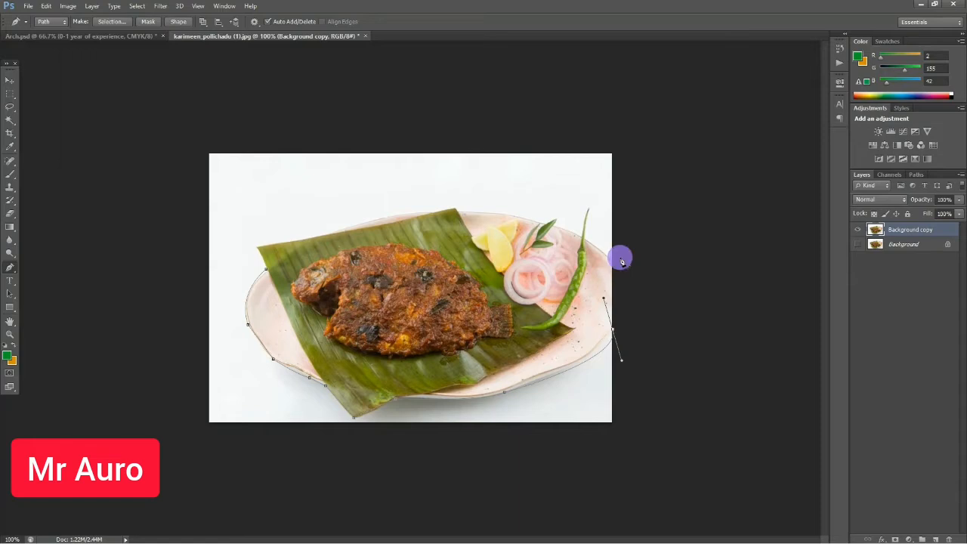
Trace around the green chilli's tip, pass loosely above the plate and leaf, and close the path at its starting point
{"action": "left_click", "coordinate": [585, 236]}
{"action": "left_click", "coordinate": [592, 213]}
{"action": "left_click", "coordinate": [582, 240]}
{"action": "left_click_drag", "start_coordinate": [580, 232], "coordinate": [575, 253]}
{"action": "left_click", "coordinate": [561, 219]}
{"action": "left_click_drag", "start_coordinate": [446, 202], "coordinate": [364, 202]}
{"action": "left_click", "coordinate": [249, 250]}
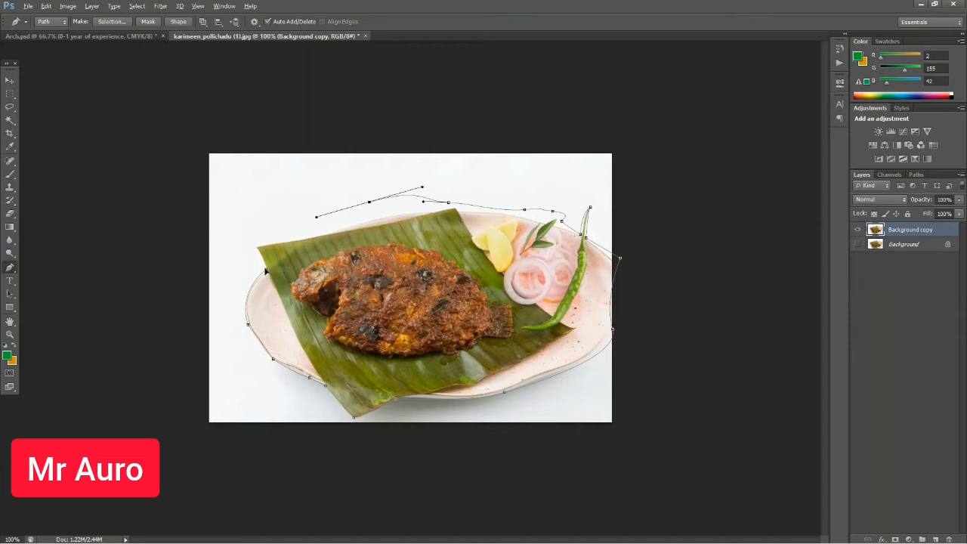
{"action": "left_click_drag", "start_coordinate": [266, 235], "coordinate": [247, 251]}
{"action": "left_click", "coordinate": [267, 273]}
Copy the area inside the path to a new layer using a 0-pixel feather selection, and hide the Background copy layer
{"action": "left_click", "coordinate": [100, 21]}
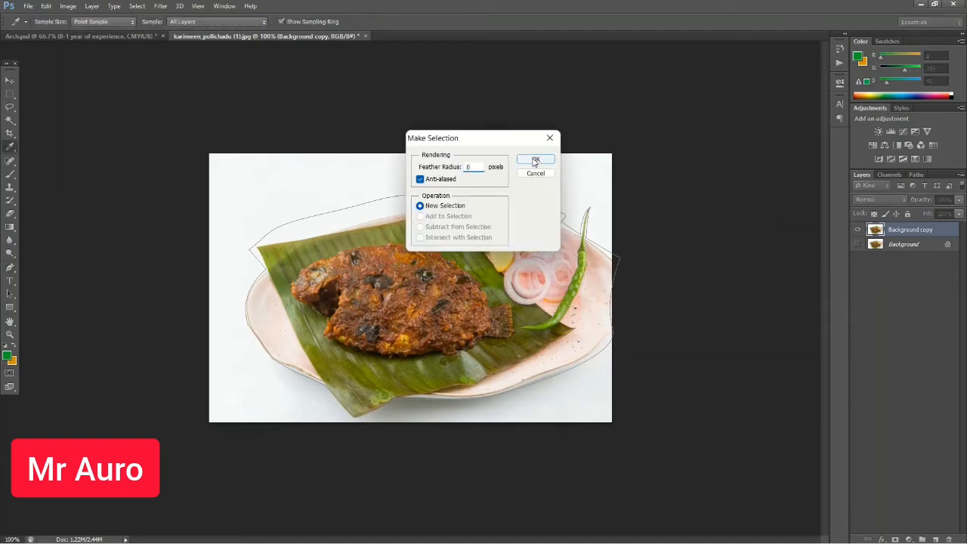
{"action": "left_click", "coordinate": [536, 161]}
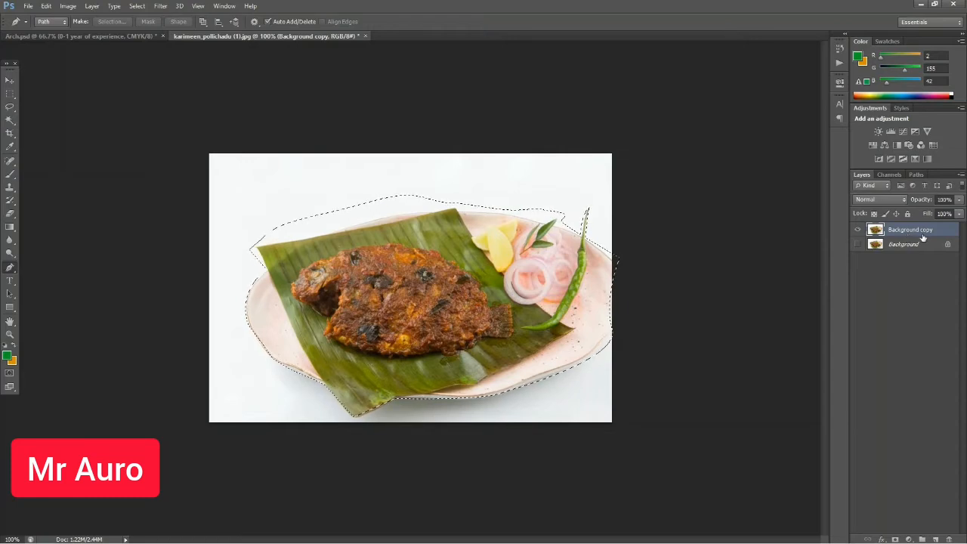
{"action": "key", "text": "ctrl+j"}
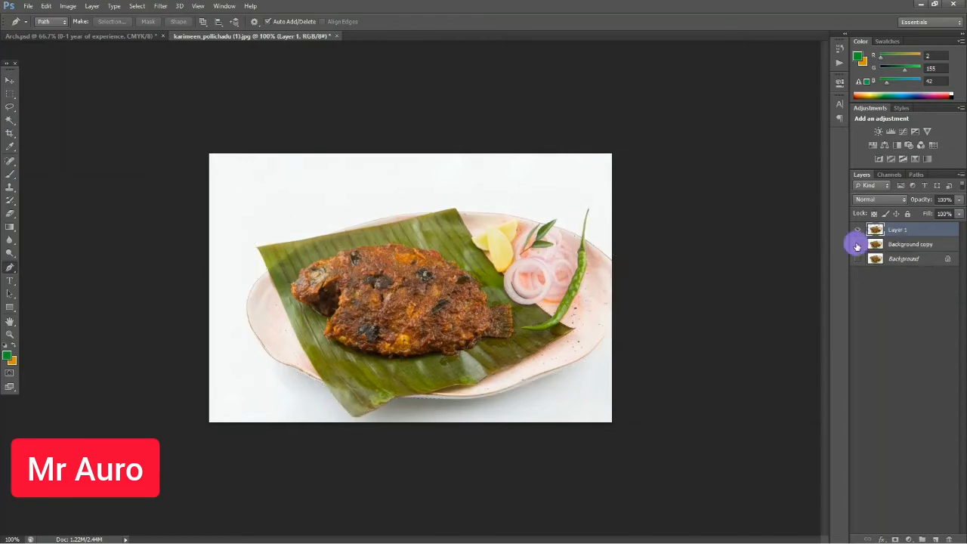
{"action": "left_click", "coordinate": [856, 245]}
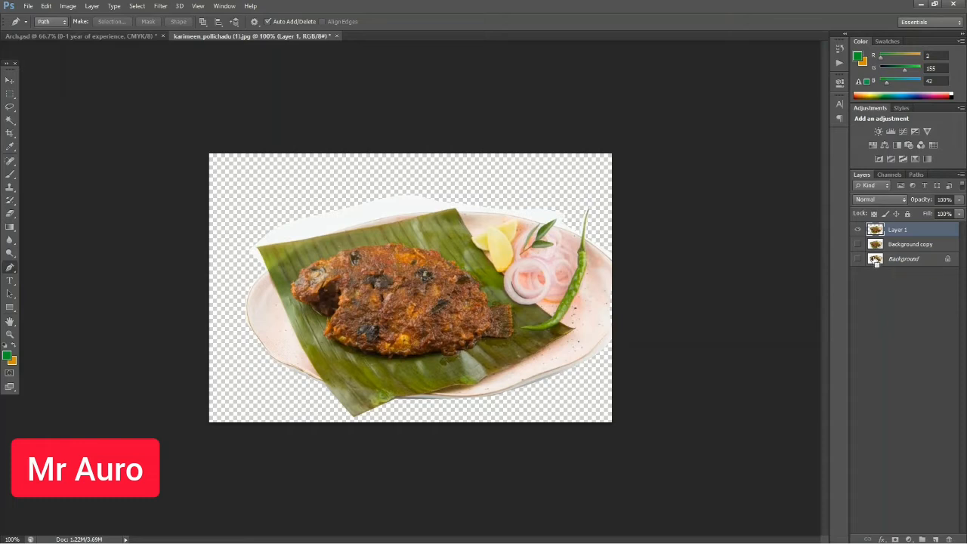
Move the cut-out plate 30 px to the left with Free Transform and apply the transform
{"action": "key", "text": "ctrl+t"}
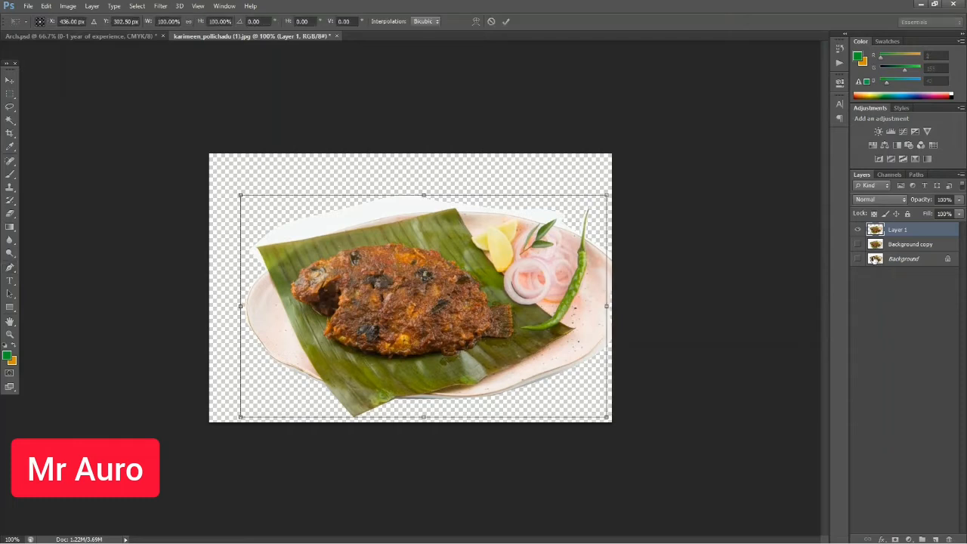
{"action": "key", "text": "shift+Left"}
{"action": "key", "text": "shift+Left"}
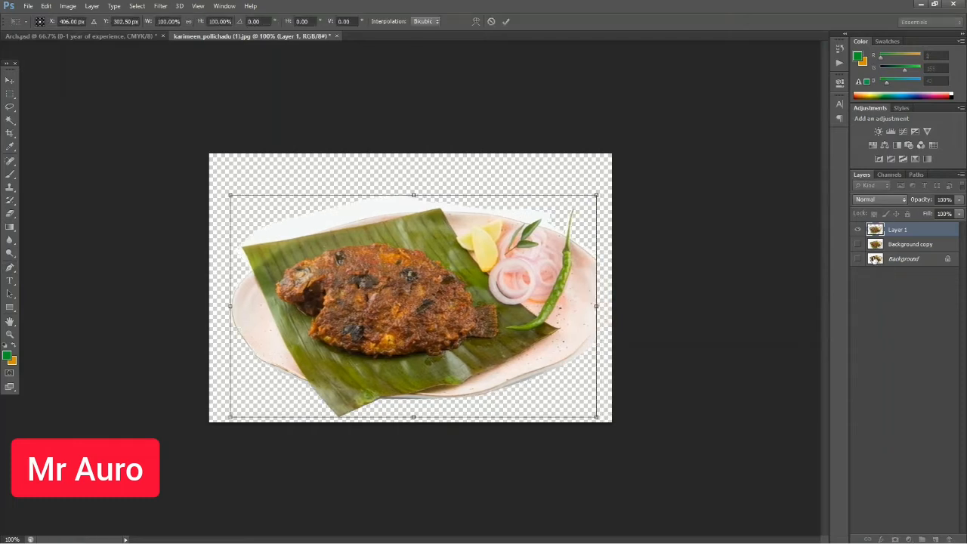
{"action": "key", "text": "p"}
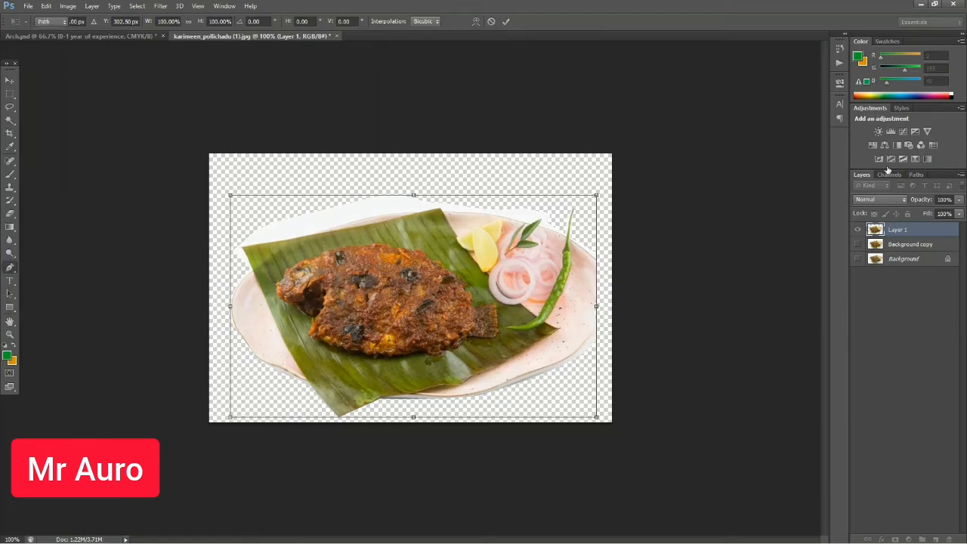
{"action": "key", "text": "Return"}
Select the leftover white area above the plate and leaf with the Magic Wand, delete it and clear the selection
{"action": "left_click", "coordinate": [11, 120]}
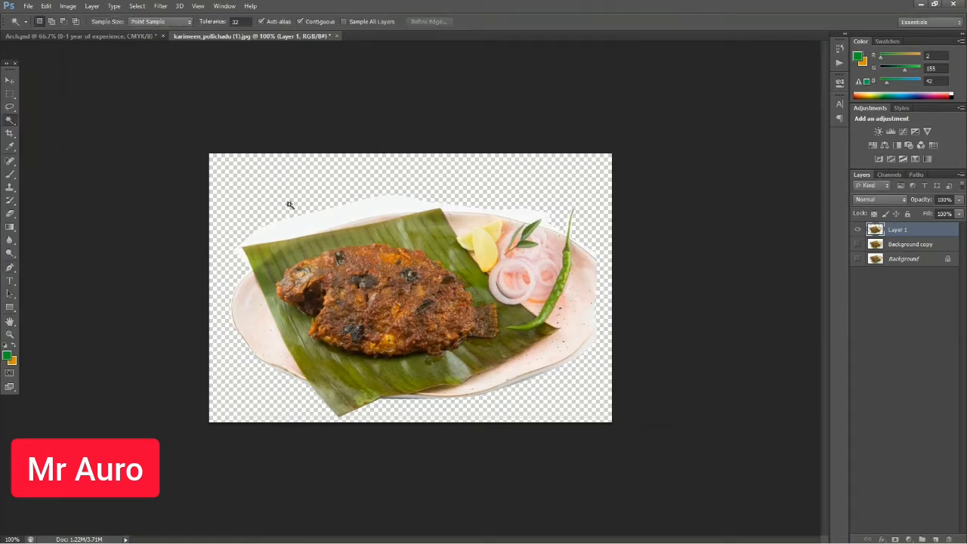
{"action": "left_click", "coordinate": [351, 219]}
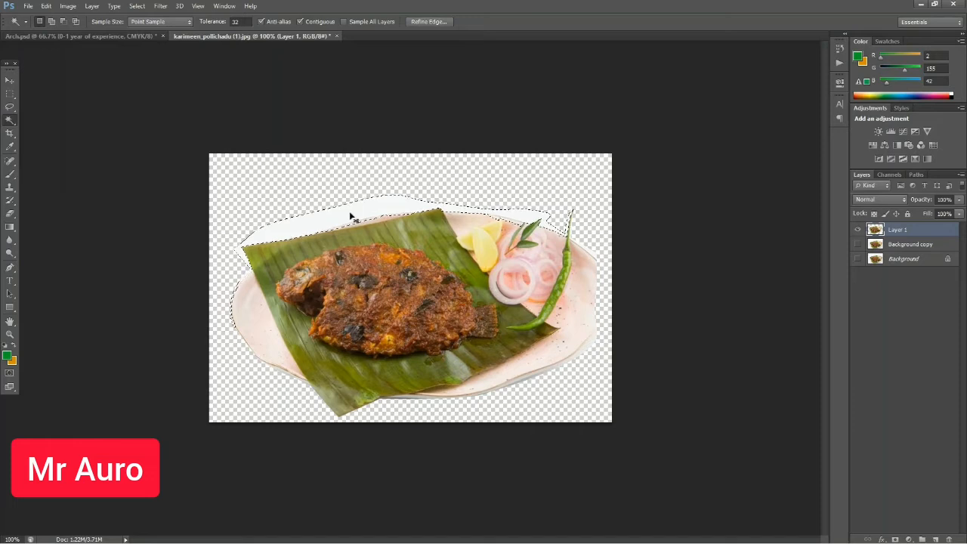
{"action": "key", "text": "Delete"}
{"action": "key", "text": "ctrl+d"}
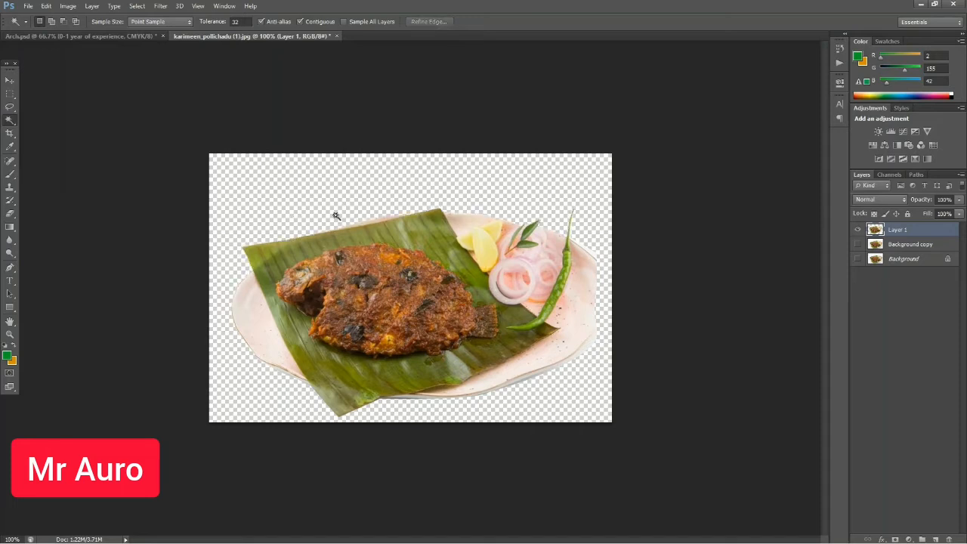
{"action": "left_click", "coordinate": [590, 346]}
{"action": "left_click", "coordinate": [588, 344]}
{"action": "key", "text": "ctrl+d"}
{"action": "left_click", "coordinate": [9, 80]}
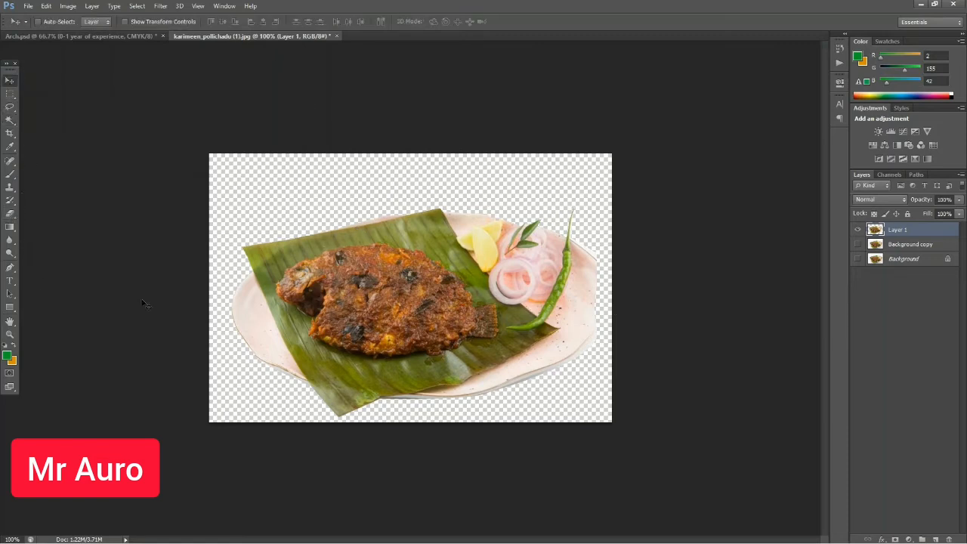
Duplicate the cut-out plate layer and flip the copy horizontally
{"action": "right_click", "coordinate": [908, 230]}
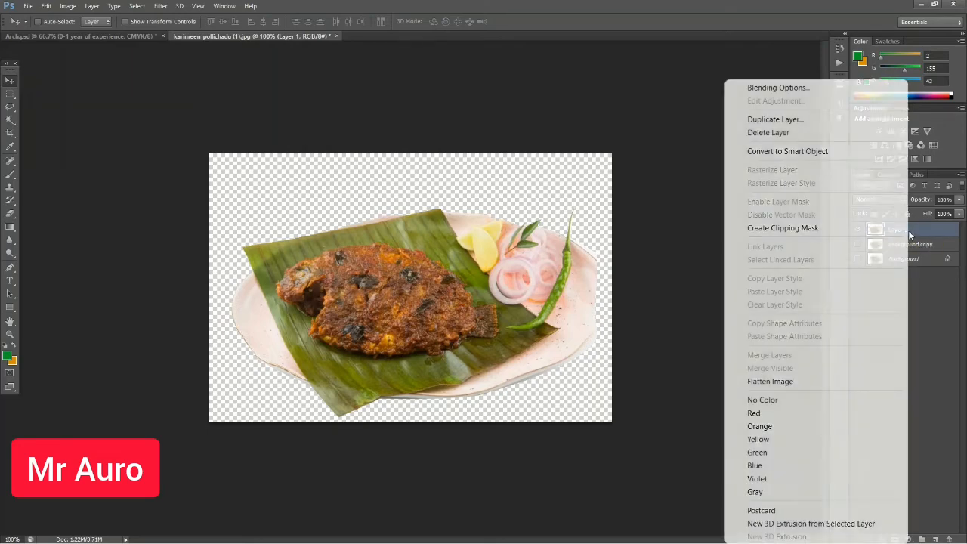
{"action": "left_click", "coordinate": [917, 233]}
{"action": "key", "text": "ctrl+j"}
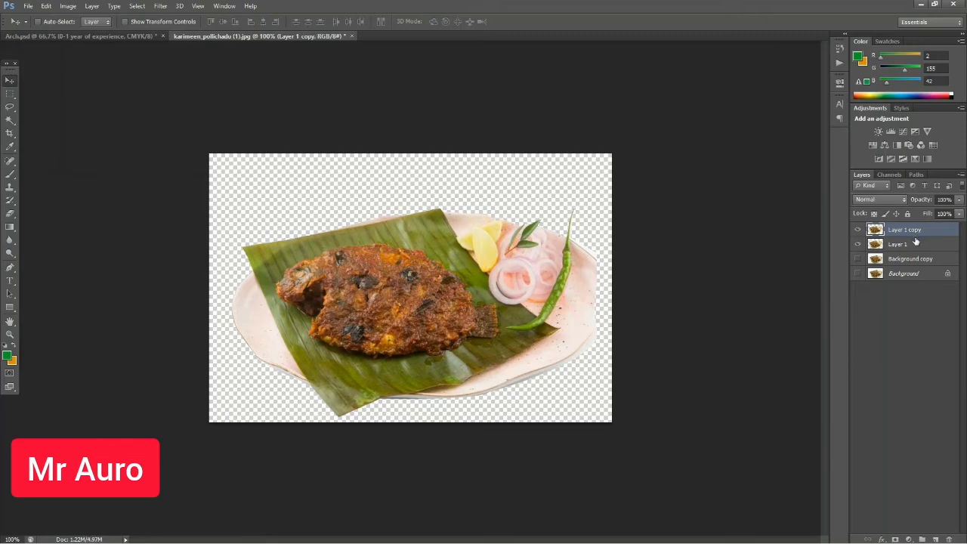
{"action": "key", "text": "ctrl+t"}
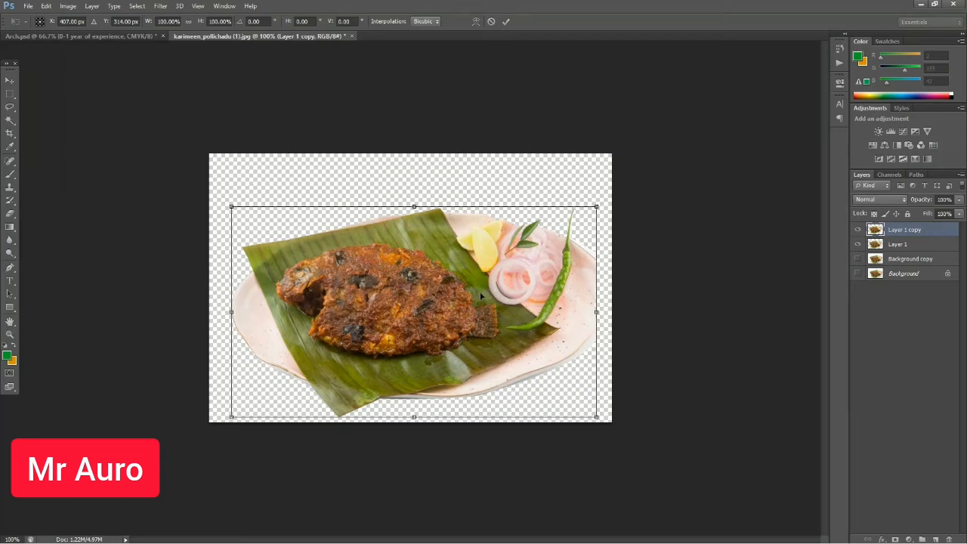
{"action": "right_click", "coordinate": [472, 296]}
{"action": "left_click", "coordinate": [529, 478]}
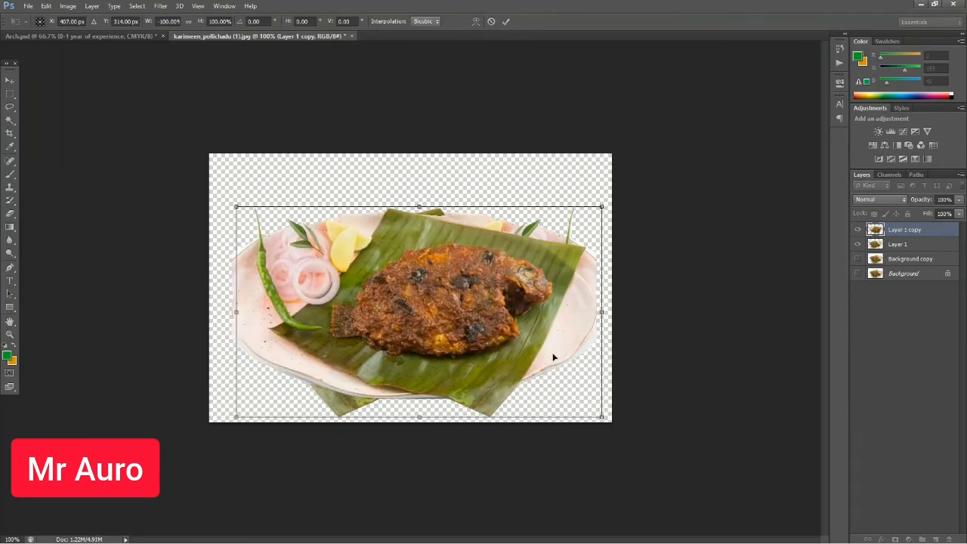
Shift the flipped plate copy up and to the right, to X 436 px, and apply the transform
{"action": "key", "text": "shift+Right"}
{"action": "key", "text": "shift+Right"}
{"action": "key", "text": "shift+Up"}
{"action": "key", "text": "shift+Up"}
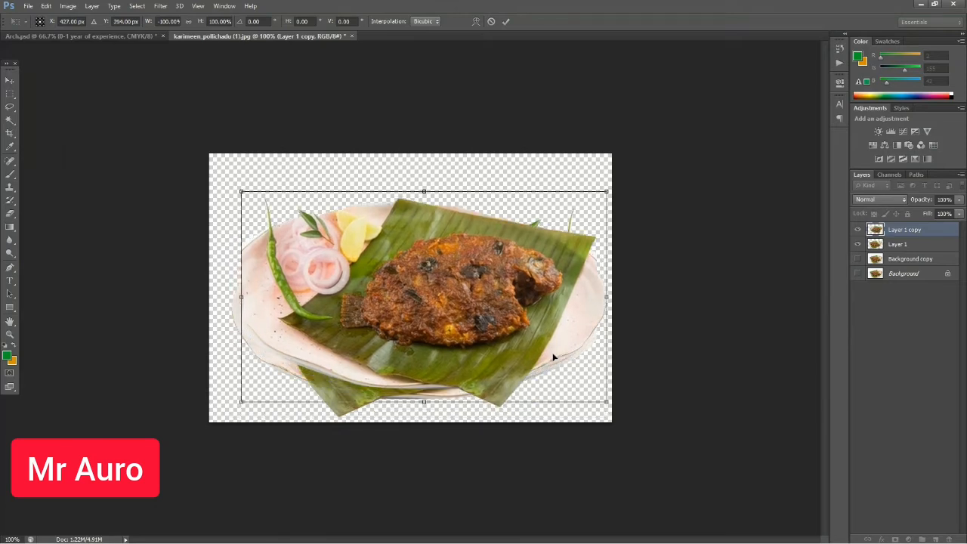
{"action": "key", "text": "shift+Up"}
{"action": "key", "text": "shift+Right"}
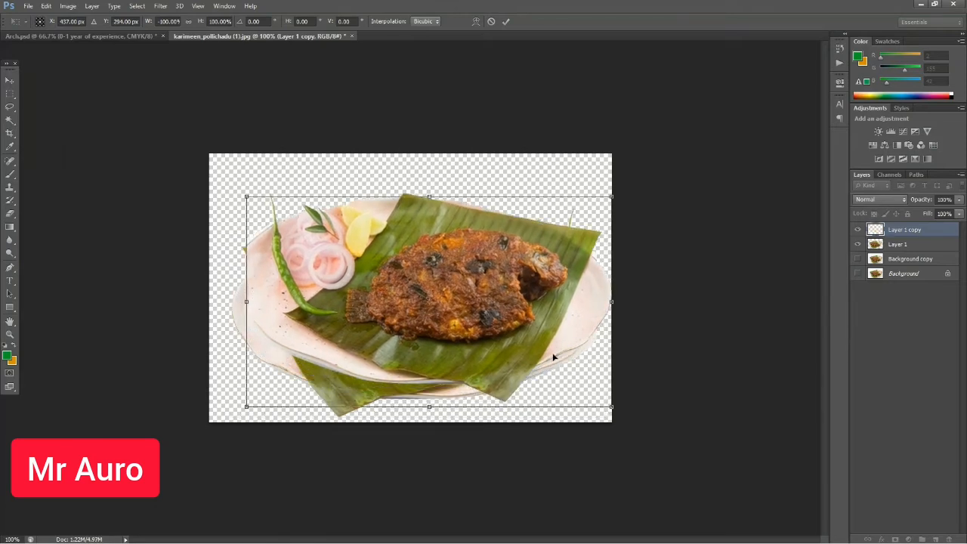
{"action": "key", "text": "shift+Down"}
{"action": "key", "text": "Down"}
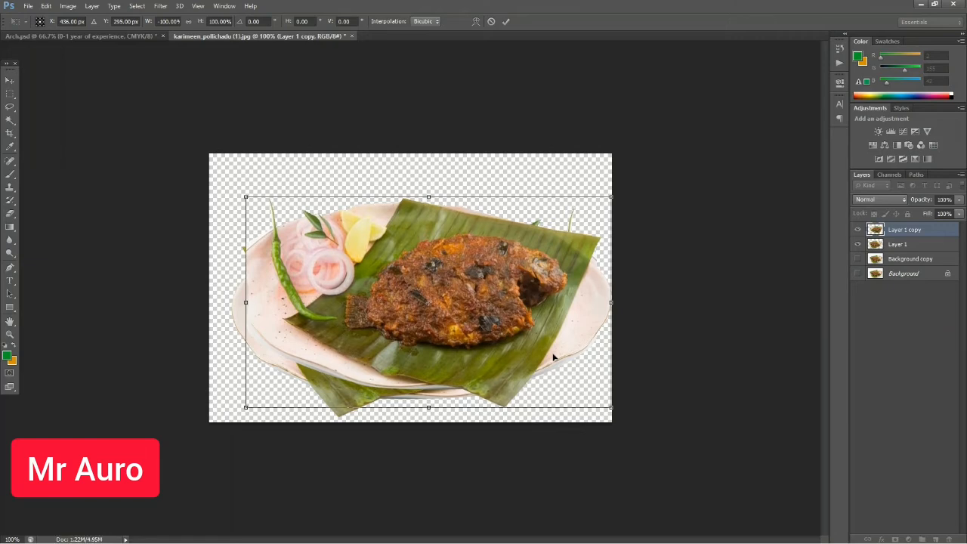
{"action": "key", "text": "Return"}
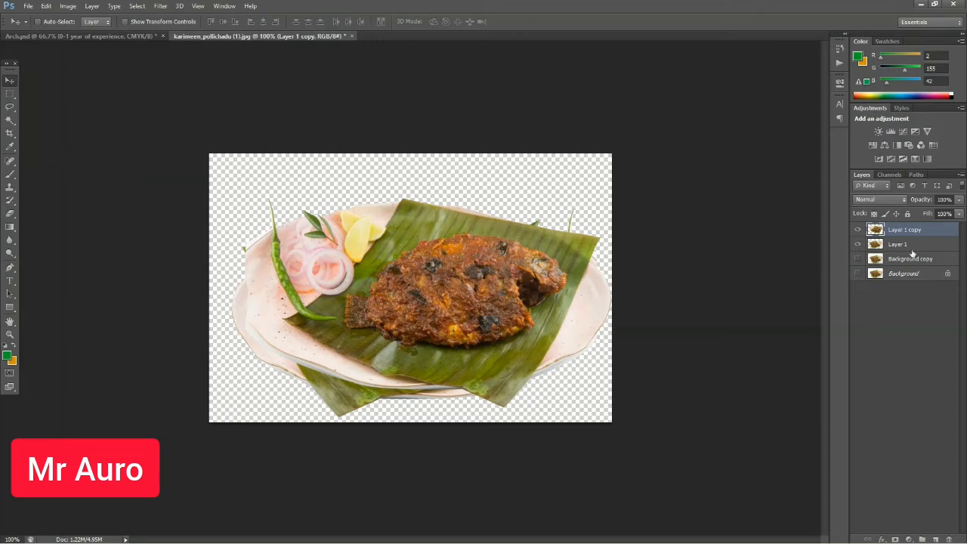
Cut away all of the flipped plate copy except its right-hand edge using the Rectangular Marquee, and clear the selection
{"action": "left_click", "coordinate": [9, 92]}
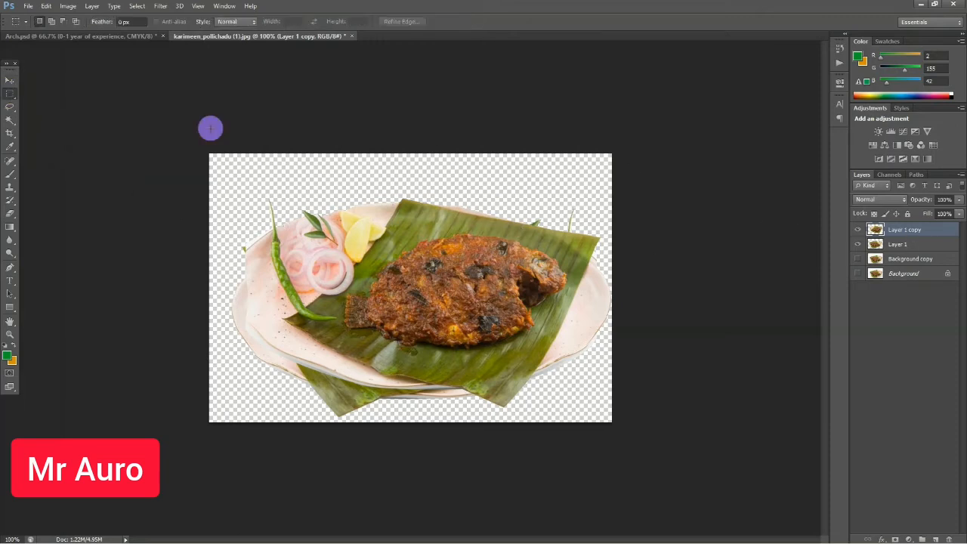
{"action": "left_click_drag", "start_coordinate": [444, 404], "coordinate": [541, 421]}
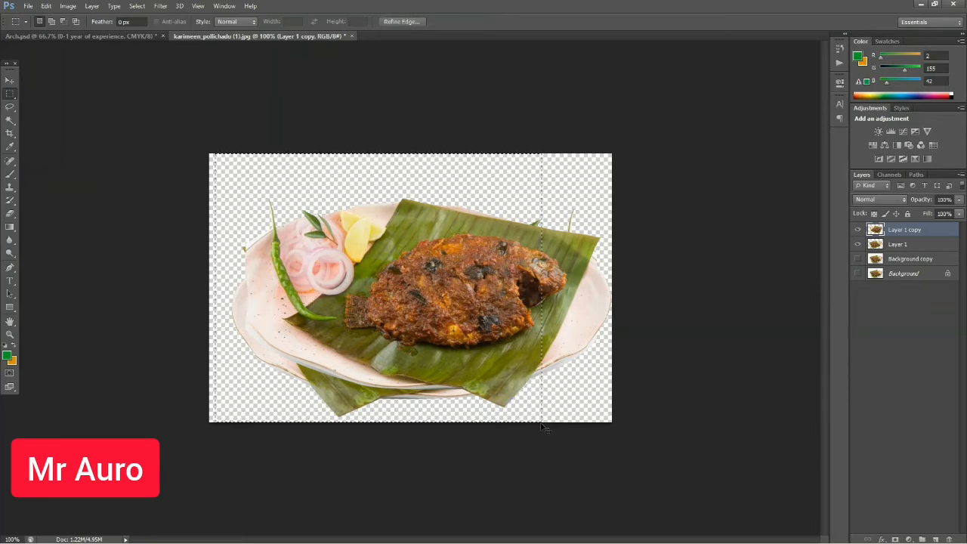
{"action": "key", "text": "ctrl+x"}
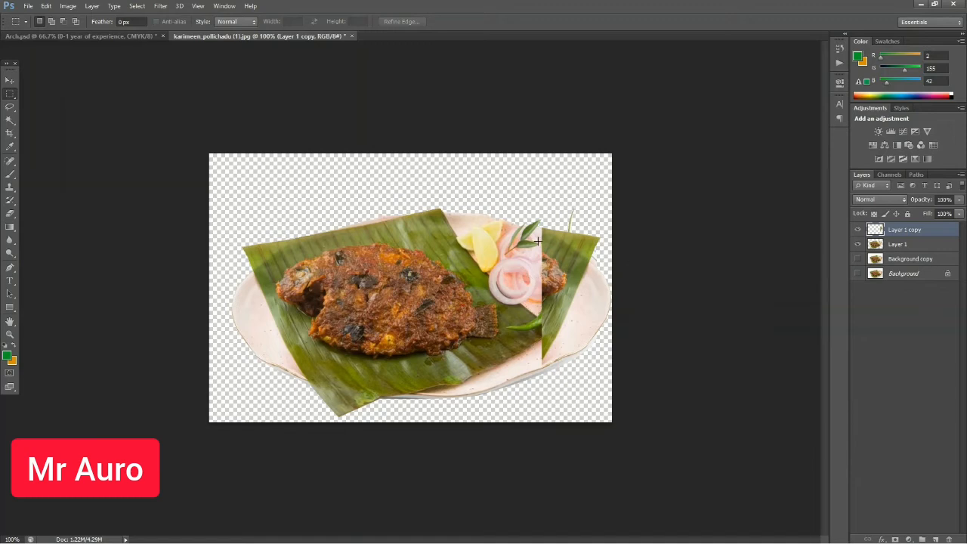
{"action": "left_click_drag", "start_coordinate": [531, 214], "coordinate": [579, 378]}
{"action": "key", "text": "ctrl+x"}
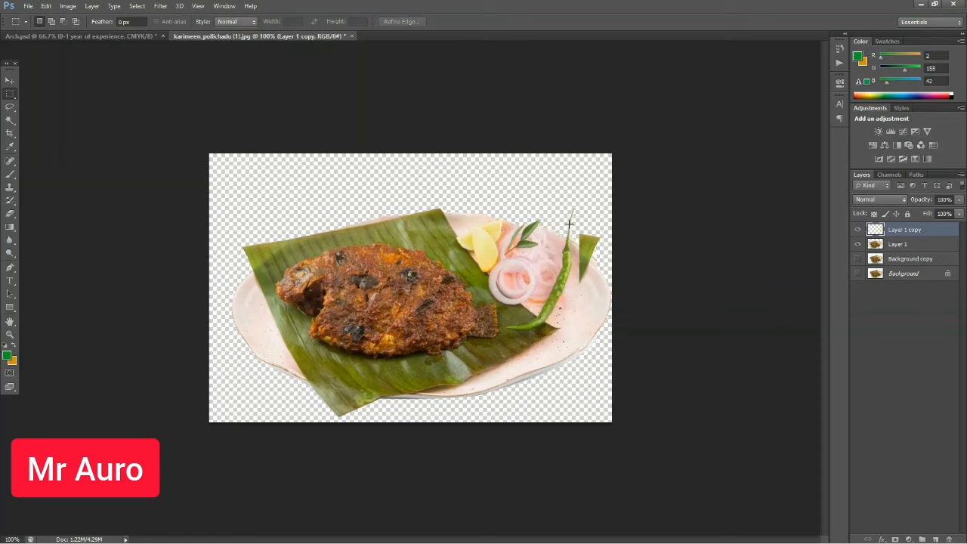
{"action": "left_click_drag", "start_coordinate": [569, 223], "coordinate": [608, 253]}
{"action": "key", "text": "ctrl+d"}
{"action": "left_click", "coordinate": [9, 80]}
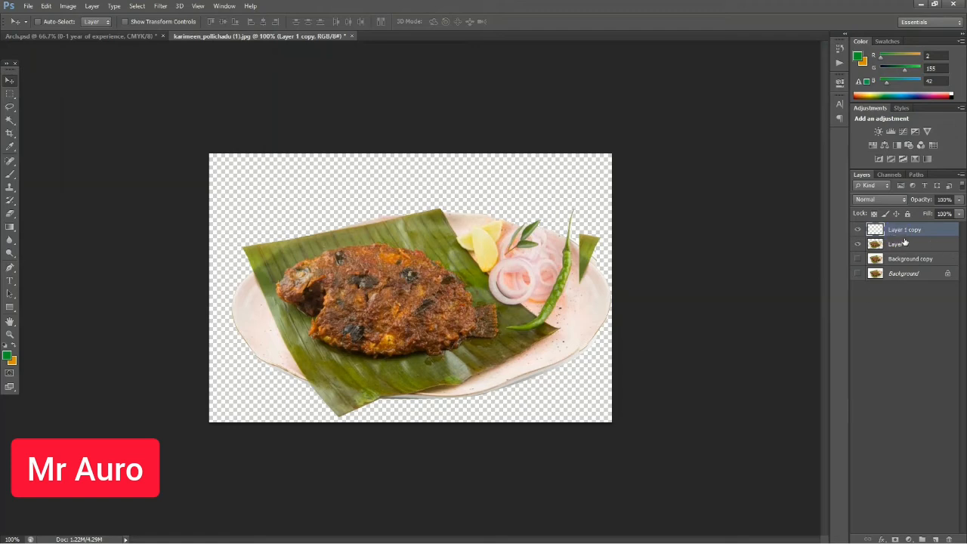
Move Layer 1 copy below Layer 1 and fit the remaining rim piece to the plate's right edge with Free Transform
{"action": "left_click_drag", "start_coordinate": [898, 237], "coordinate": [890, 254]}
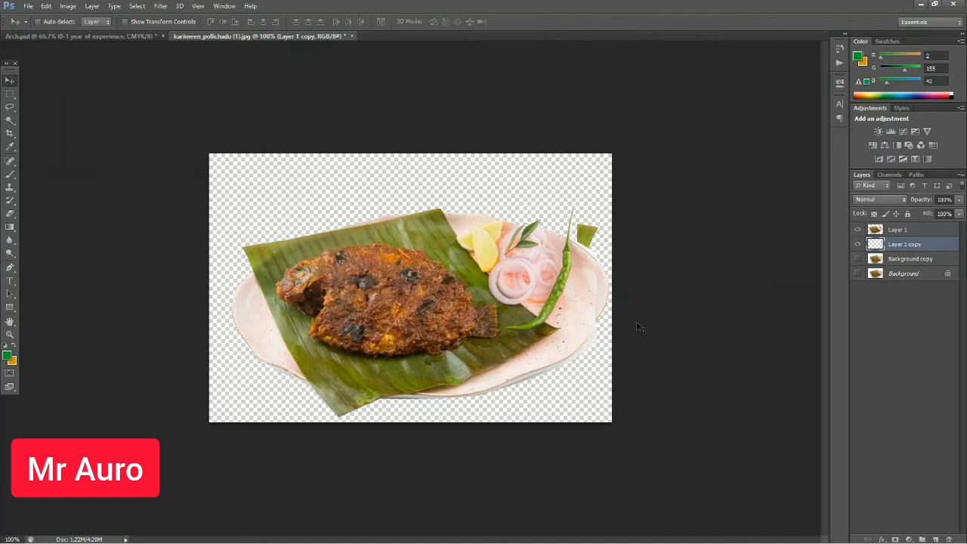
{"action": "key", "text": "ctrl+t"}
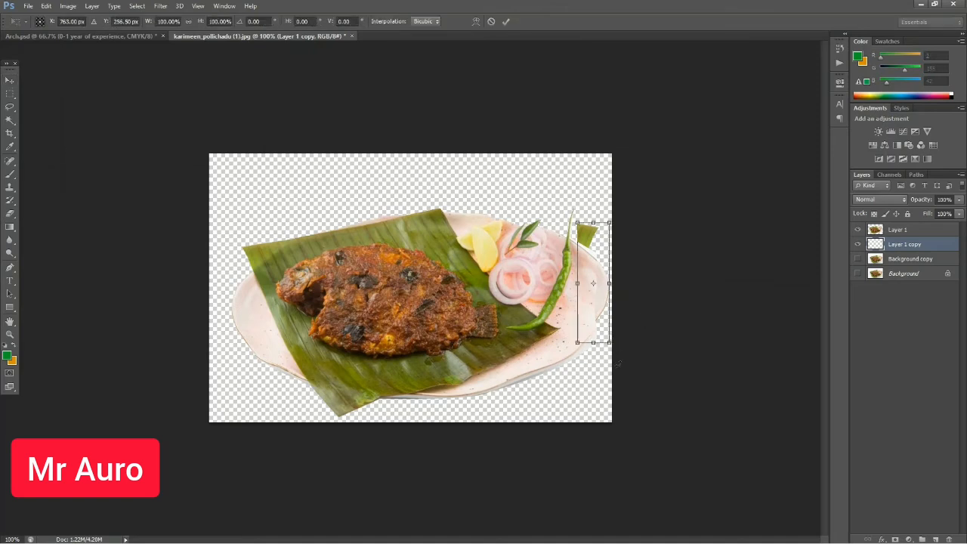
{"action": "left_click", "coordinate": [609, 344]}
{"action": "left_click_drag", "start_coordinate": [615, 349], "coordinate": [619, 352]}
{"action": "key", "text": "Return"}
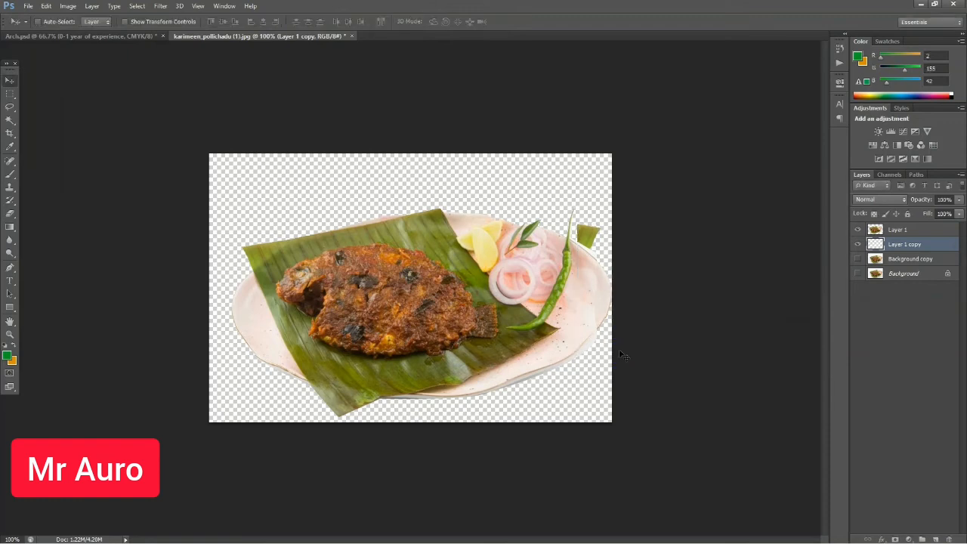
Select Layer 1 together with Layer 1 copy and shift both to the left on the canvas
{"action": "left_click", "coordinate": [899, 231], "text": "shift"}
{"action": "key", "text": "shift+Left"}
{"action": "key", "text": "shift+Left"}
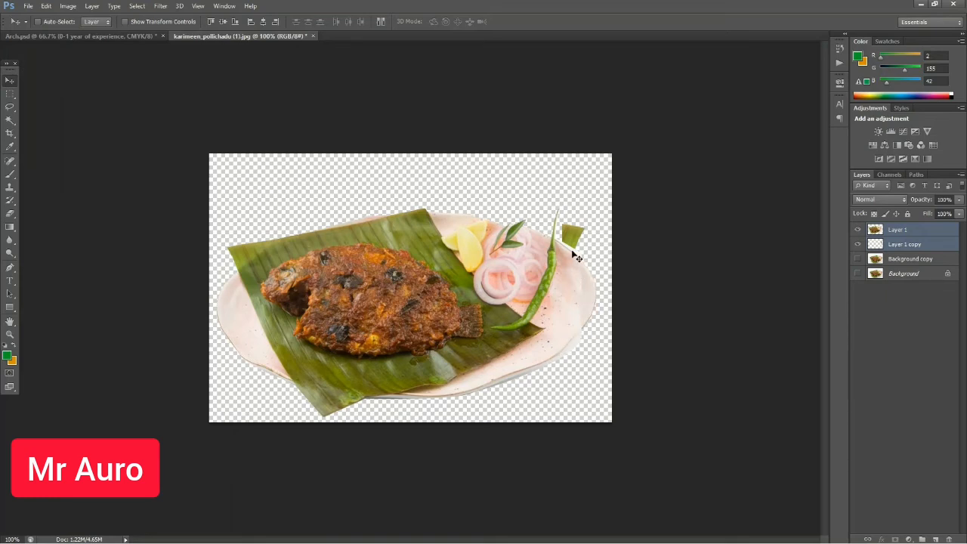
Toggle the visibility of Layer 1 copy to compare the plate's right edge with and without the added rim piece
{"action": "left_click", "coordinate": [858, 244]}
{"action": "left_click", "coordinate": [858, 244]}
{"action": "left_click", "coordinate": [858, 244]}
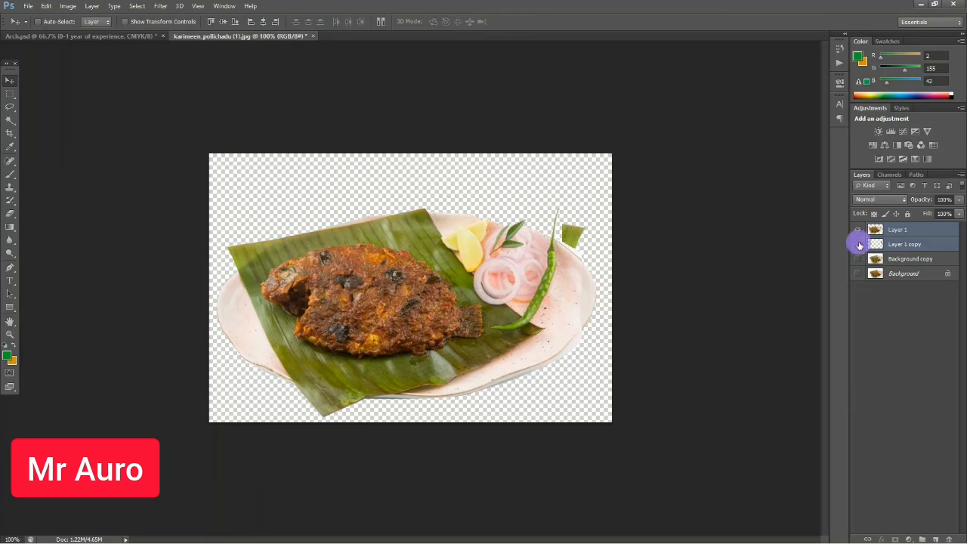
{"action": "left_click", "coordinate": [858, 244]}
{"action": "left_click", "coordinate": [858, 244]}
{"action": "left_click", "coordinate": [858, 244]}
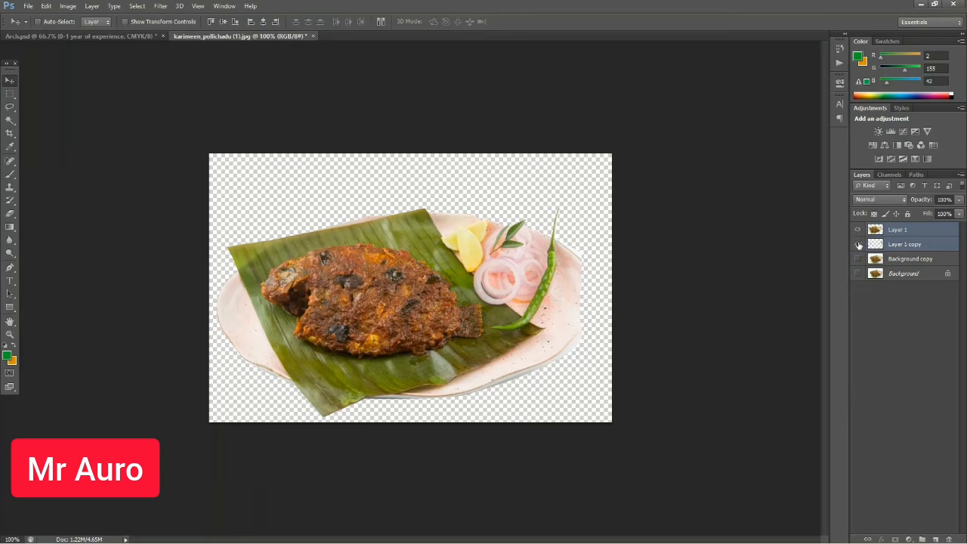
{"action": "left_click", "coordinate": [858, 244]}
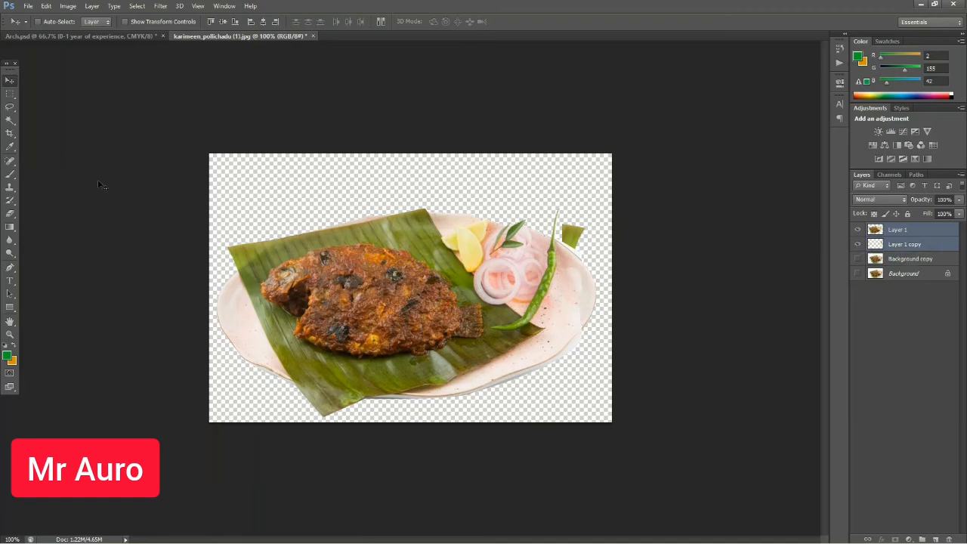
Erase the stray banana leaf piece beside the green chilli from Layer 1 copy with the Eraser at a 45 px brush size
{"action": "left_click", "coordinate": [10, 214]}
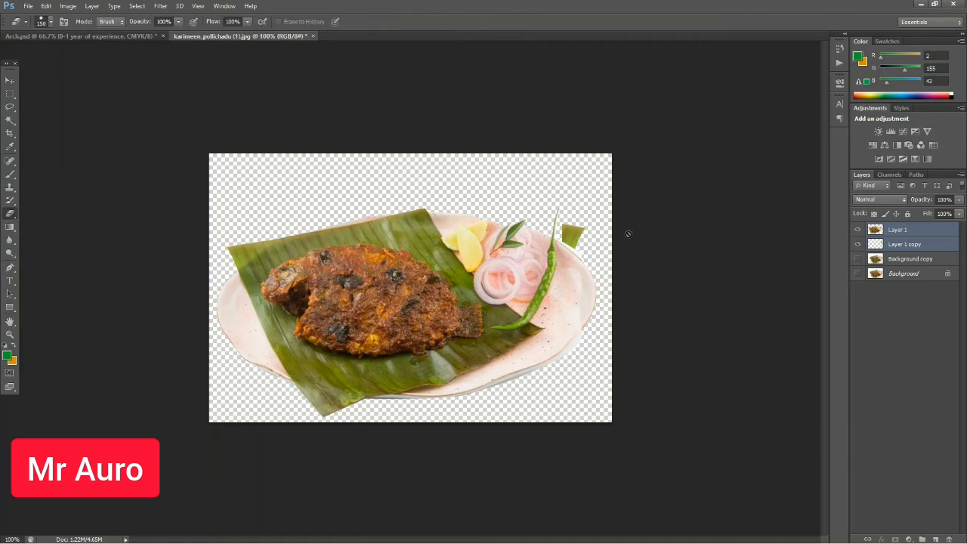
{"action": "left_click", "coordinate": [904, 248]}
{"action": "key", "text": "bracketright"}
{"action": "key", "text": "bracketright"}
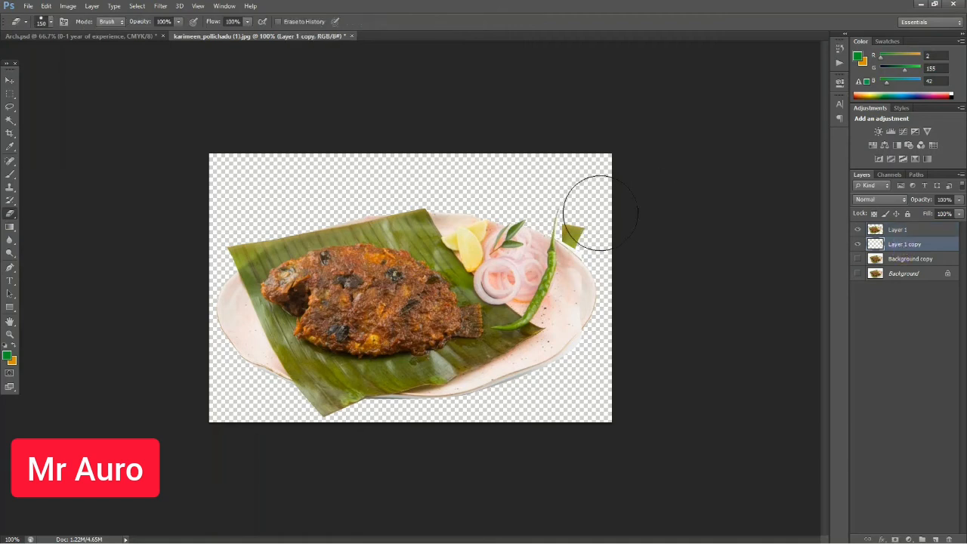
{"action": "key", "text": "bracketright"}
{"action": "key", "text": "bracketright"}
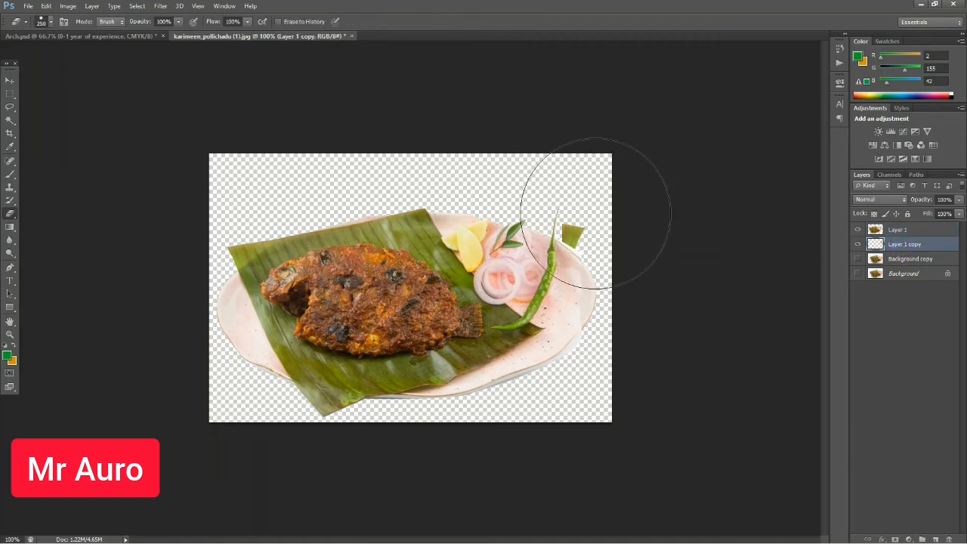
{"action": "key", "text": "bracketleft"}
{"action": "key", "text": "bracketleft"}
{"action": "key", "text": "bracketleft"}
{"action": "key", "text": "bracketleft"}
{"action": "key", "text": "bracketleft"}
{"action": "key", "text": "bracketleft"}
{"action": "key", "text": "bracketleft"}
{"action": "key", "text": "bracketleft"}
{"action": "key", "text": "bracketleft"}
{"action": "key", "text": "bracketleft"}
{"action": "key", "text": "bracketleft"}
{"action": "key", "text": "bracketleft"}
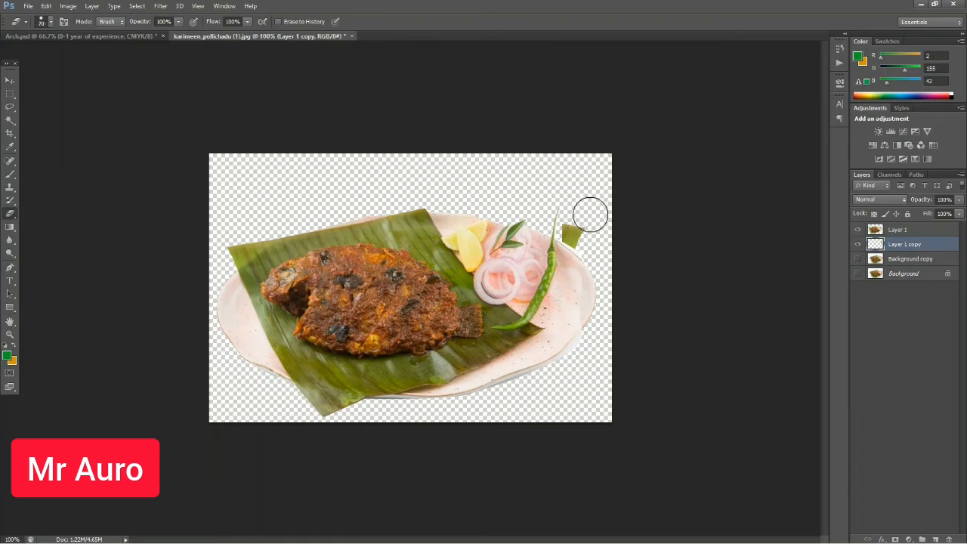
{"action": "key", "text": "ctrl+plus"}
{"action": "key", "text": "ctrl+plus"}
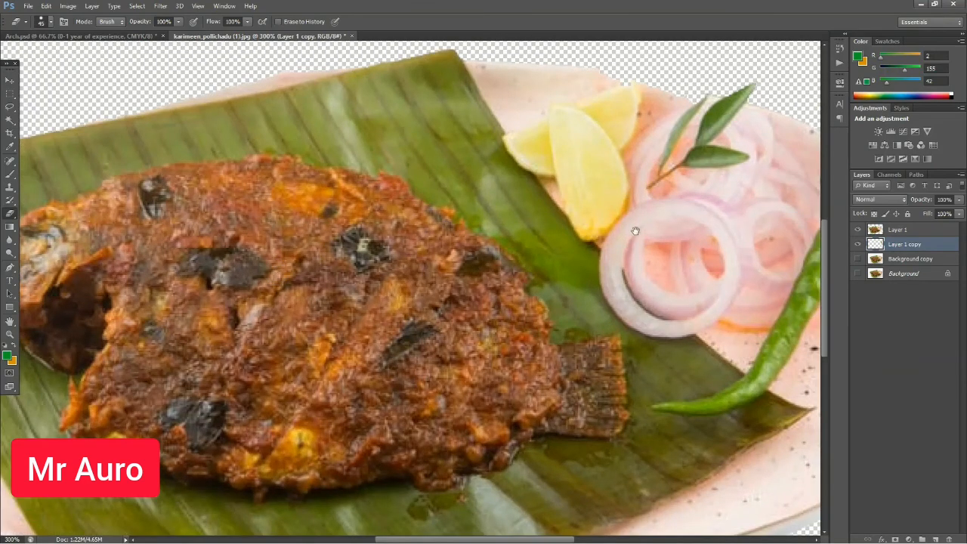
{"action": "left_click_drag", "start_coordinate": [646, 214], "coordinate": [446, 271]}
{"action": "key", "text": "ctrl+minus"}
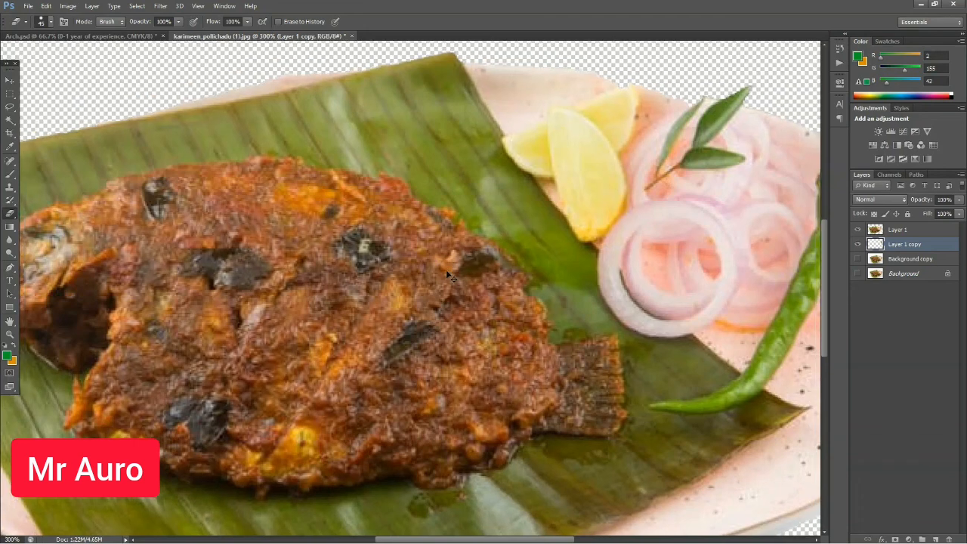
{"action": "left_click_drag", "start_coordinate": [640, 198], "coordinate": [589, 217]}
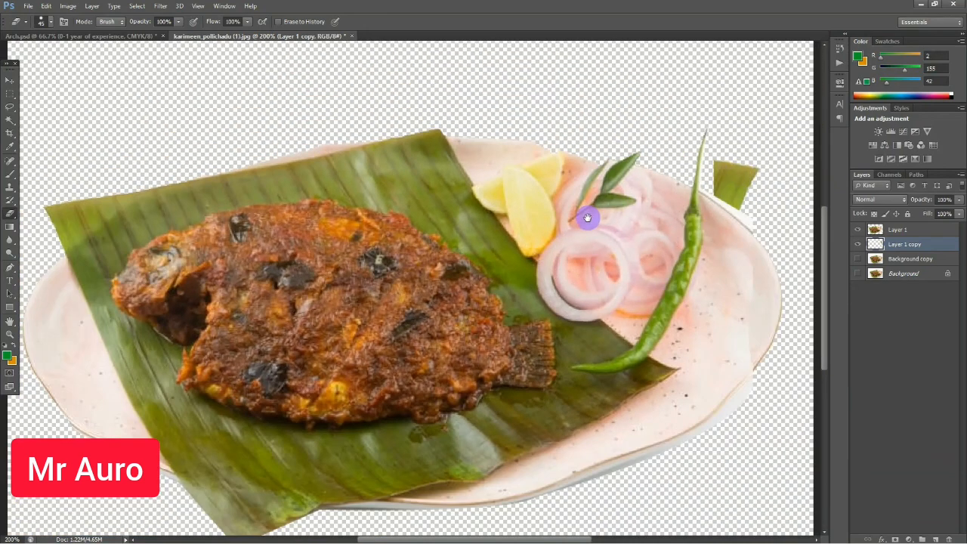
{"action": "mouse_move", "coordinate": [731, 171]}
{"action": "left_mouse_down"}
{"action": "mouse_move", "coordinate": [748, 180]}
{"action": "mouse_move", "coordinate": [733, 168]}
{"action": "mouse_move", "coordinate": [732, 179]}
{"action": "left_mouse_up"}
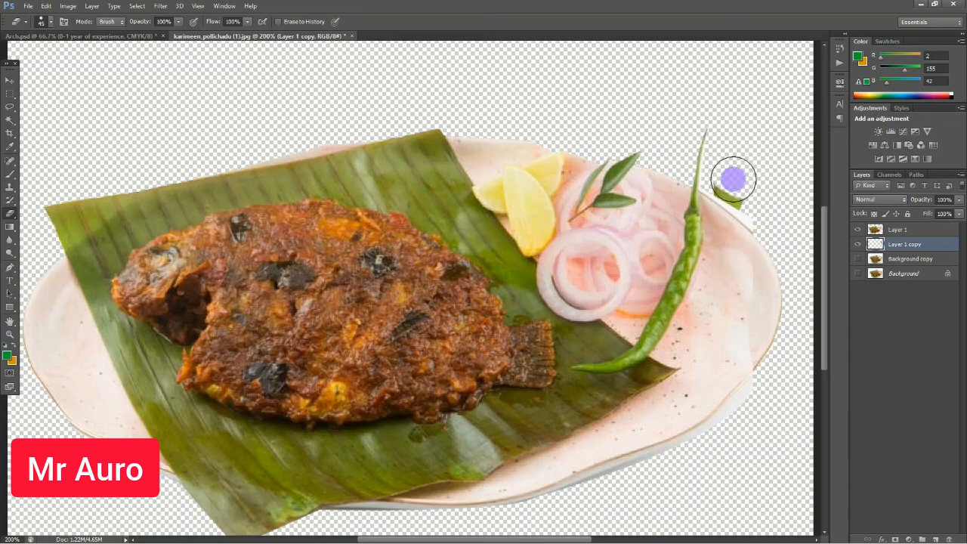
{"action": "left_click", "coordinate": [732, 183]}
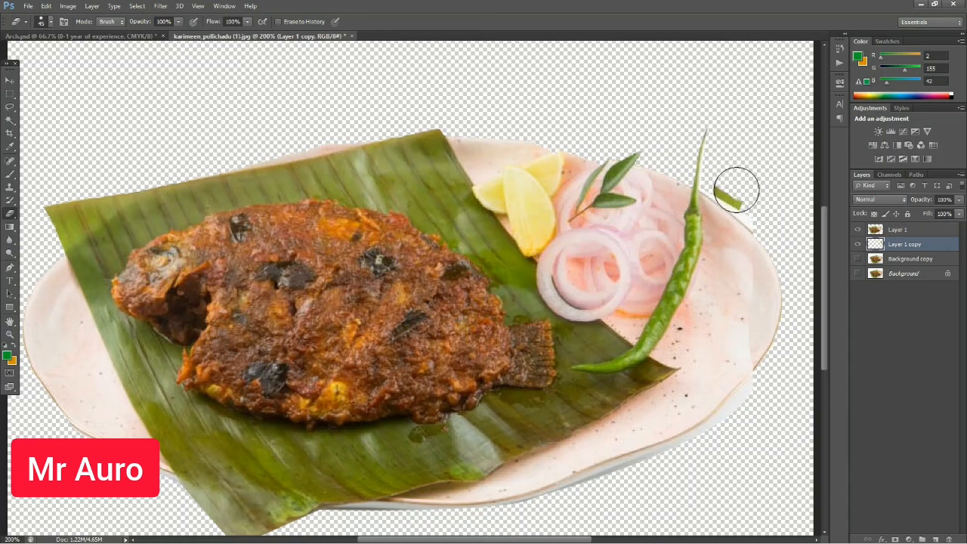
{"action": "left_click", "coordinate": [734, 187]}
{"action": "left_click", "coordinate": [732, 185]}
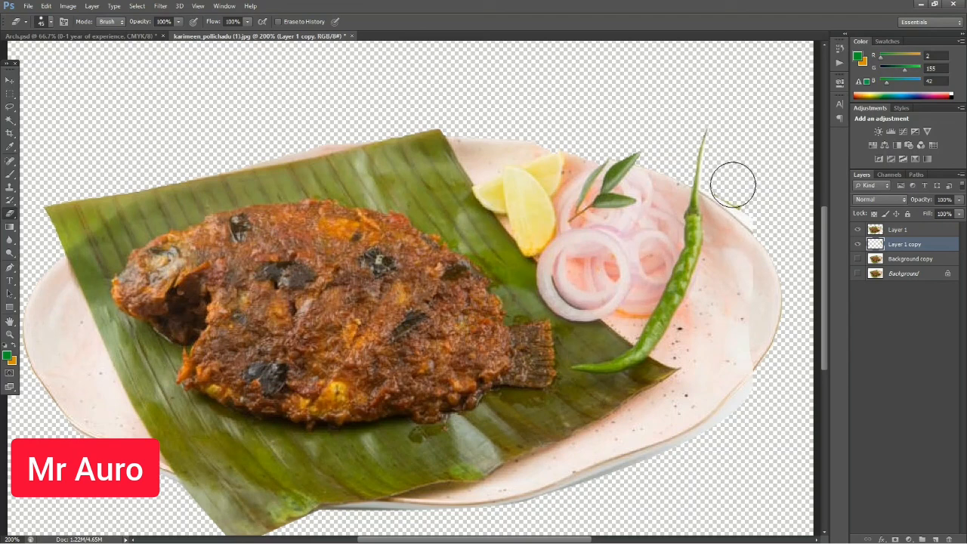
{"action": "left_click", "coordinate": [737, 189]}
{"action": "left_click", "coordinate": [737, 190]}
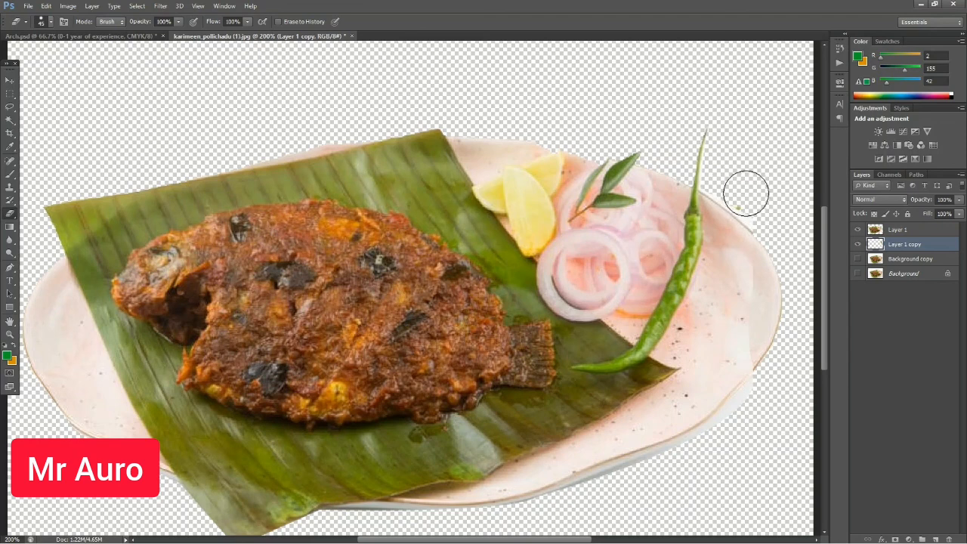
{"action": "left_click", "coordinate": [746, 193]}
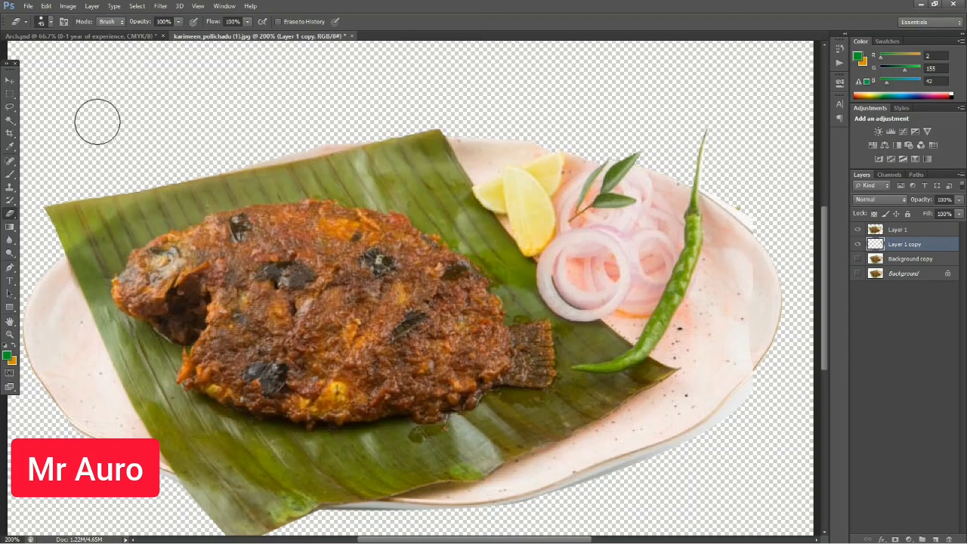
Switch to the Move tool and select Layer 1 copy together with Layer 1
{"action": "left_click", "coordinate": [9, 80]}
{"action": "left_click", "coordinate": [9, 79]}
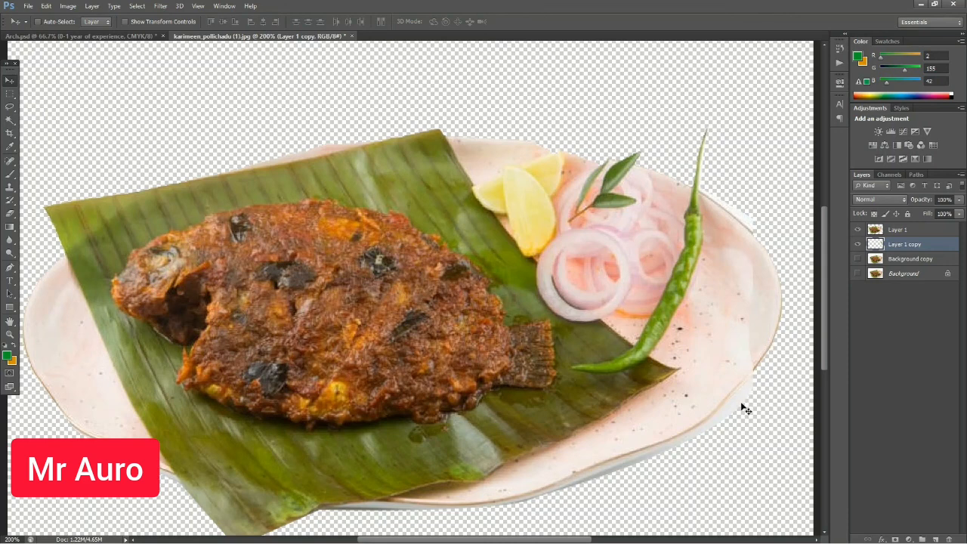
{"action": "right_click", "coordinate": [759, 329]}
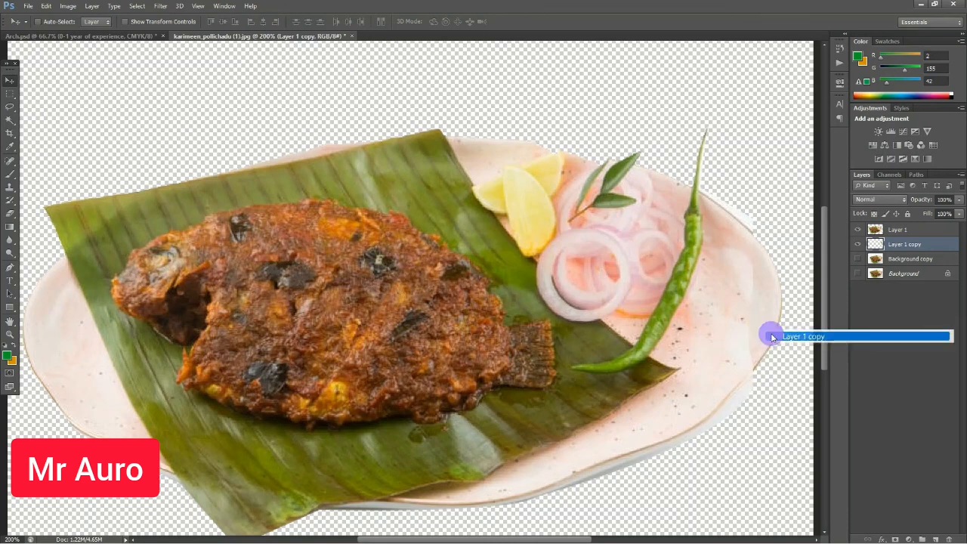
{"action": "left_click", "coordinate": [770, 334]}
{"action": "left_click", "coordinate": [903, 230], "text": "shift"}
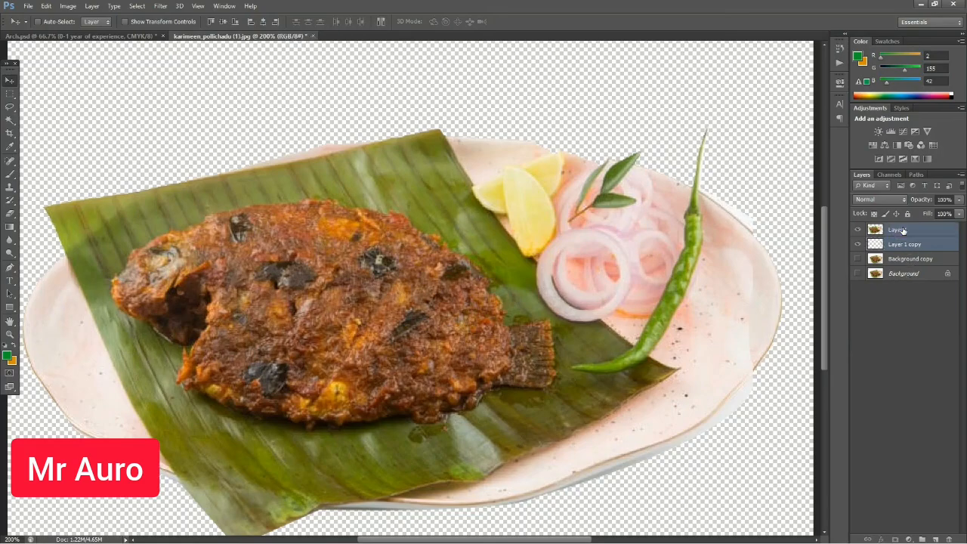